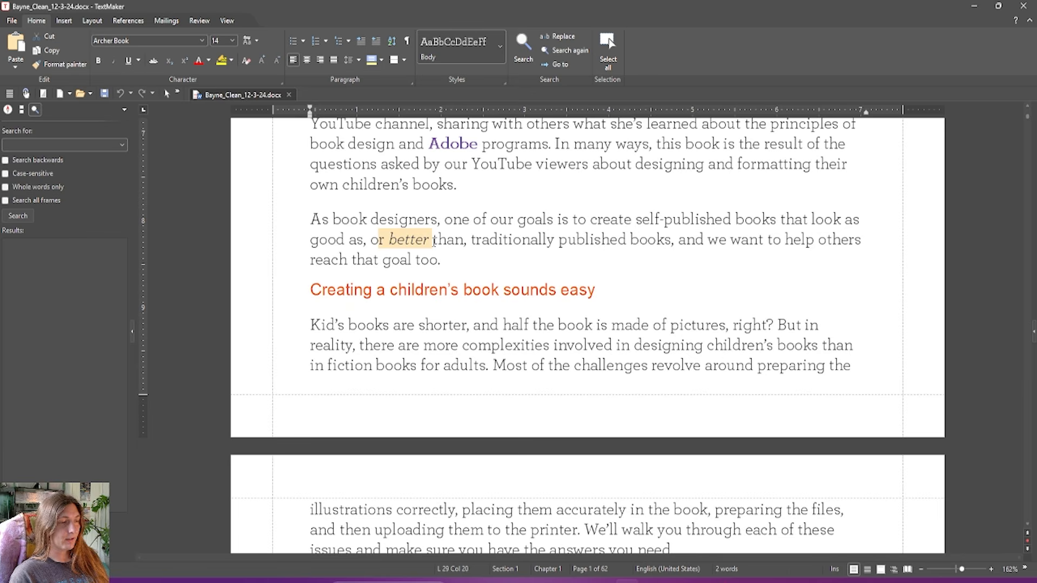
# Step: Look through the manuscript's italic and bold words, chapter numbers, titles and headings, down to the section on book formatting software
pyautogui.scroll(-5, 650, 466)
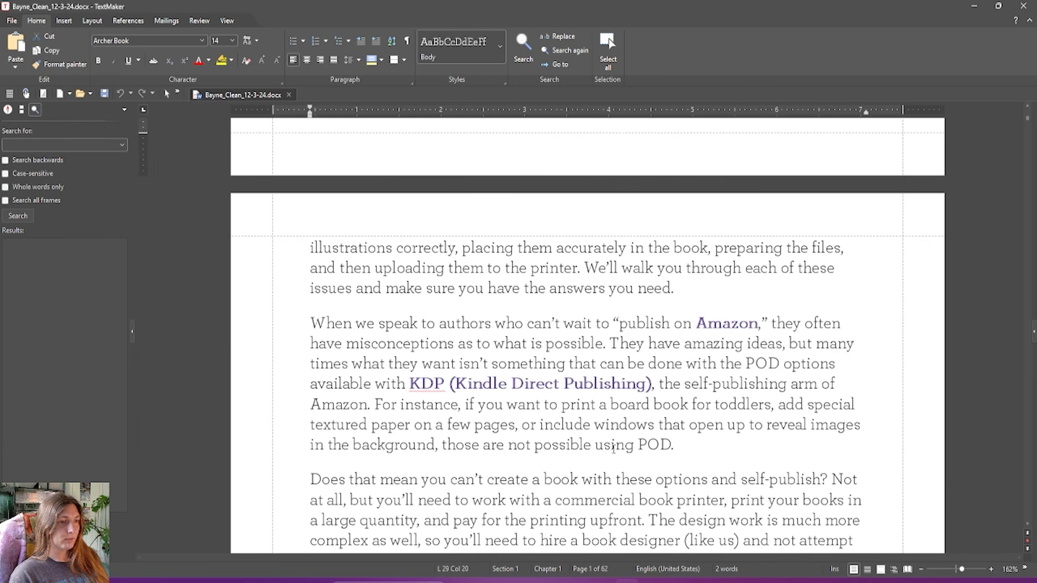
pyautogui.scroll(-10, 614, 448)
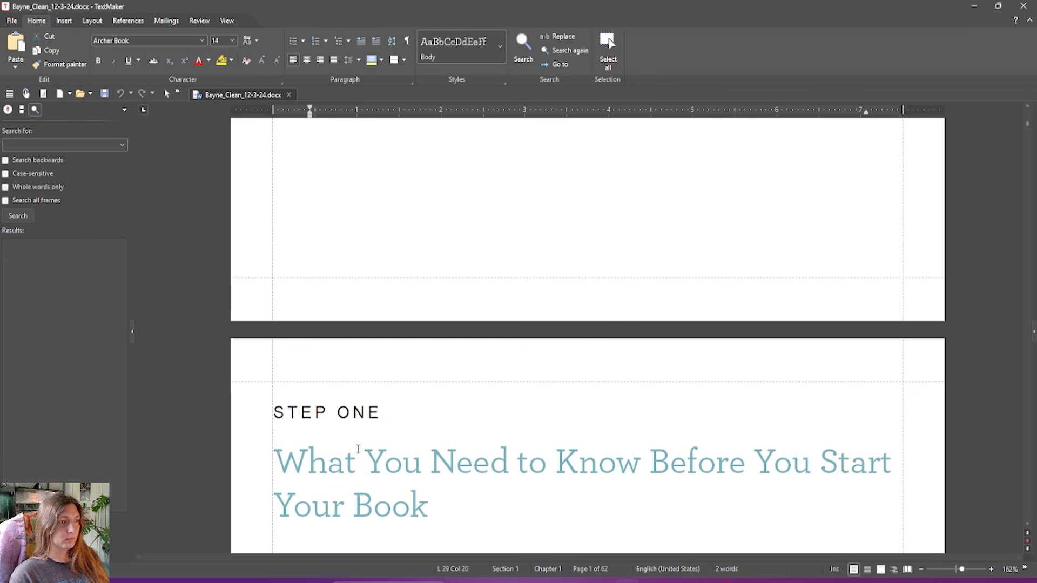
pyautogui.moveTo(346, 459); pyautogui.dragTo(441, 471)
pyautogui.scroll(-3, 441, 471)
pyautogui.moveTo(313, 278); pyautogui.dragTo(352, 278)
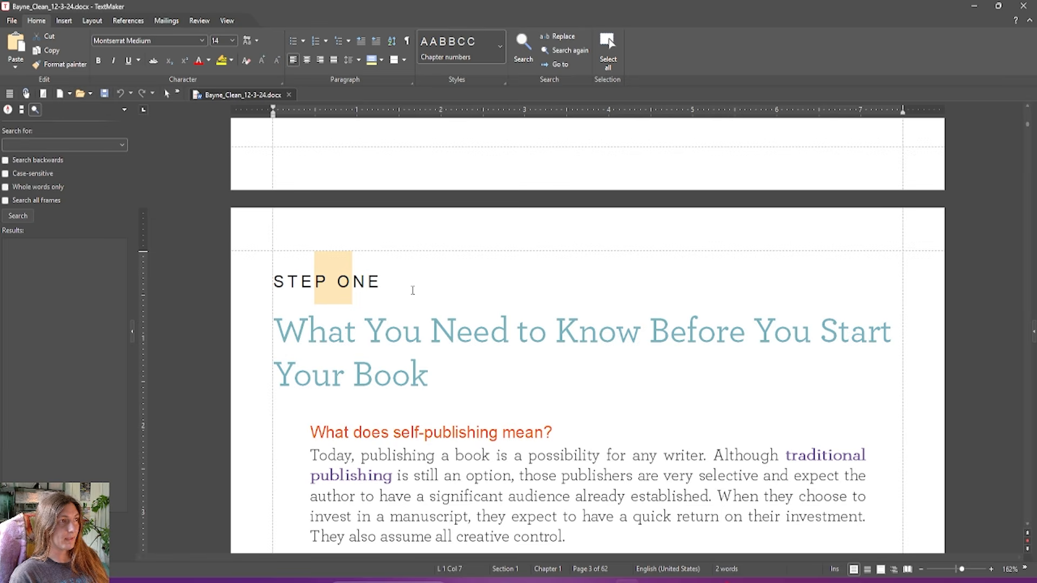
pyautogui.scroll(-11, 468, 313)
pyautogui.scroll(-9, 514, 342)
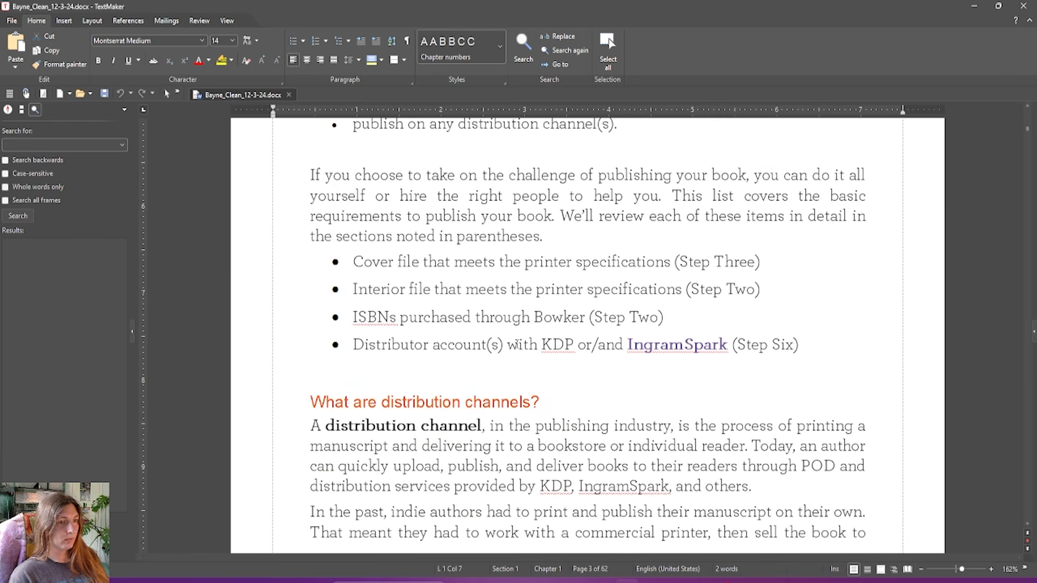
pyautogui.moveTo(341, 161); pyautogui.dragTo(477, 157)
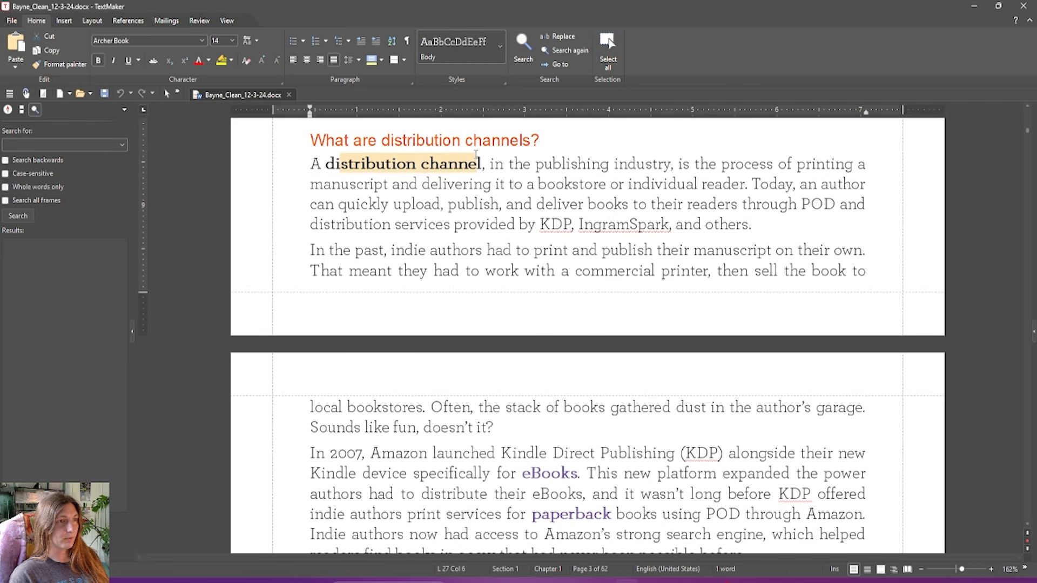
pyautogui.click(654, 189)
pyautogui.scroll(-6, 654, 191)
pyautogui.scroll(-8, 654, 192)
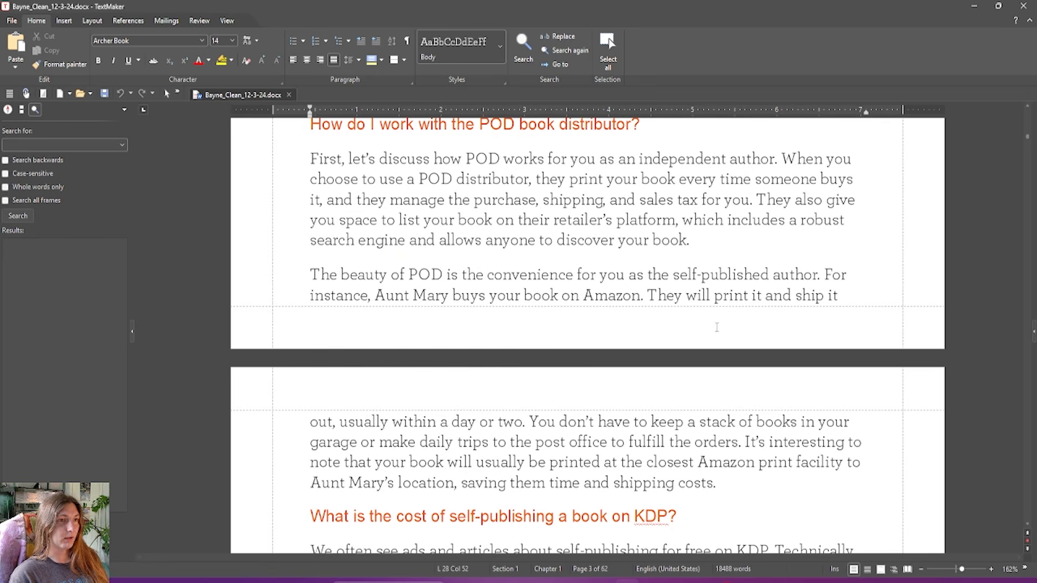
pyautogui.scroll(-8, 707, 324)
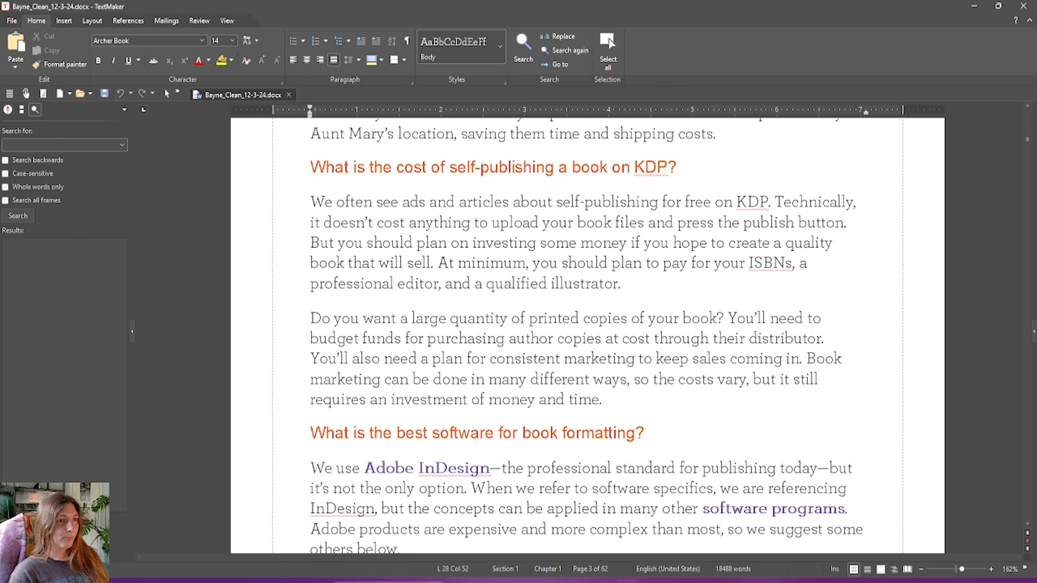
pyautogui.scroll(-12, 674, 423)
pyautogui.scroll(2, 673, 422)
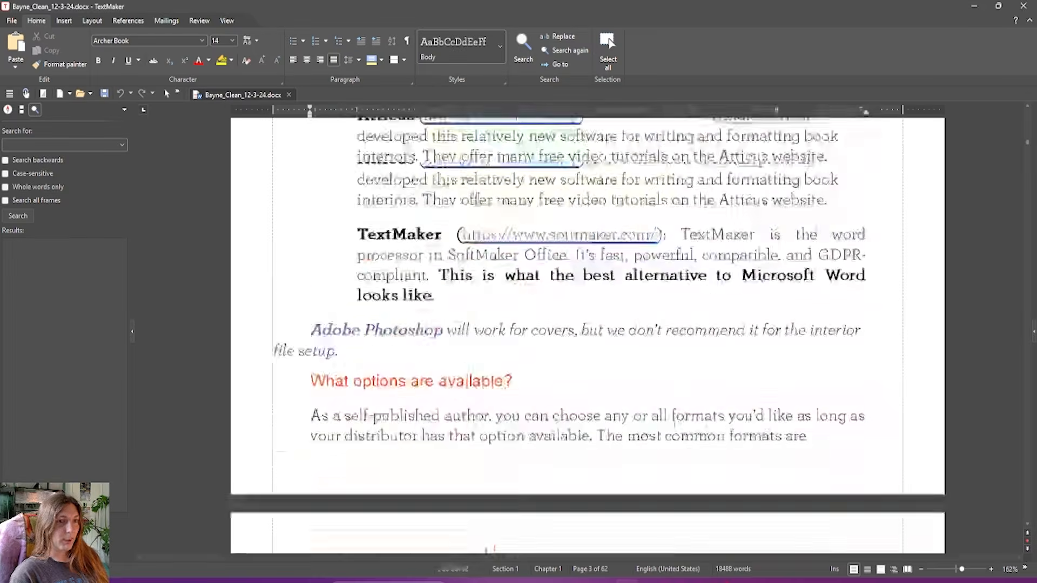
pyautogui.scroll(3, 674, 423)
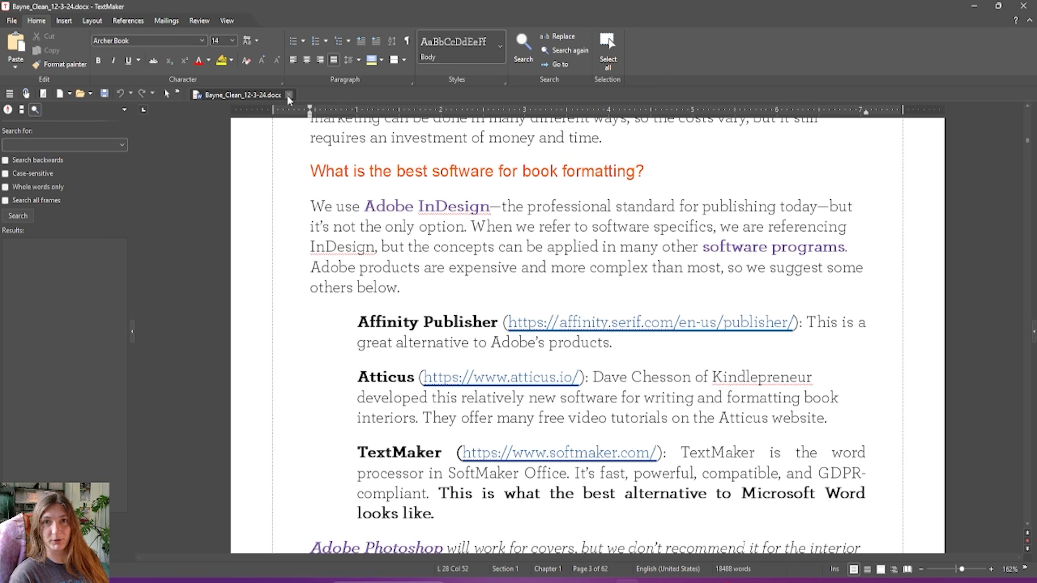
# Step: Close the Bayne_Clean_12-3-24.docx manuscript and switch to InDesign
pyautogui.click(288, 95)
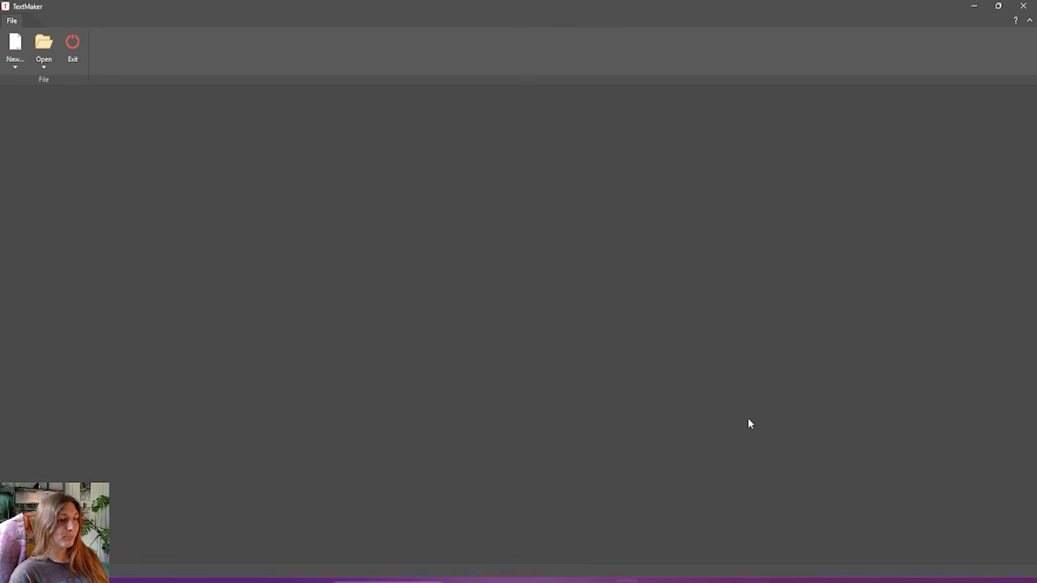
pyautogui.click(508, 582)
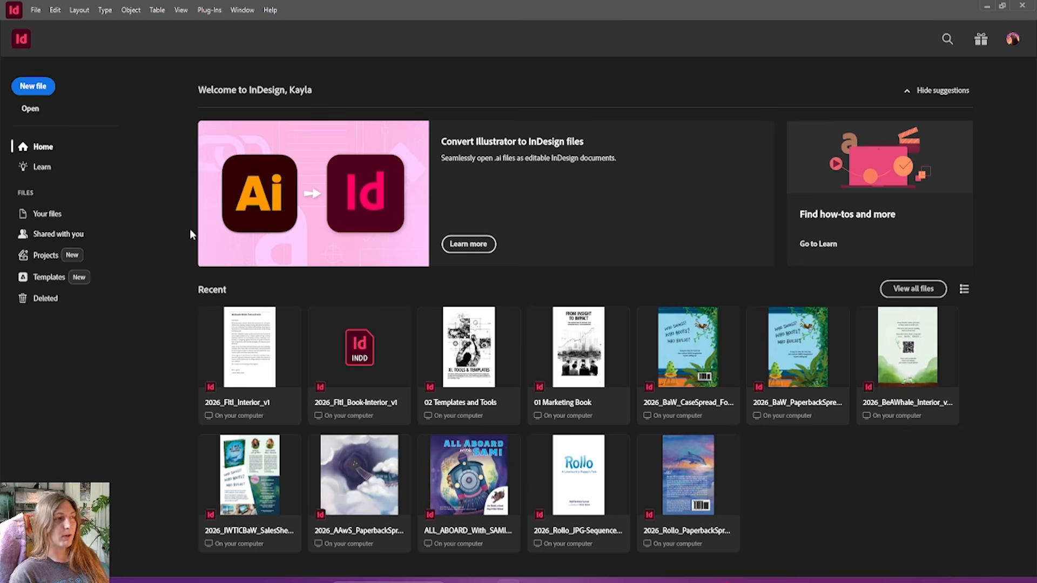
# Step: Create a new 6 x 9 in document with units in inches, facing pages, a primary text frame and 0.125 in bleed on the outer edges
pyautogui.click(32, 83)
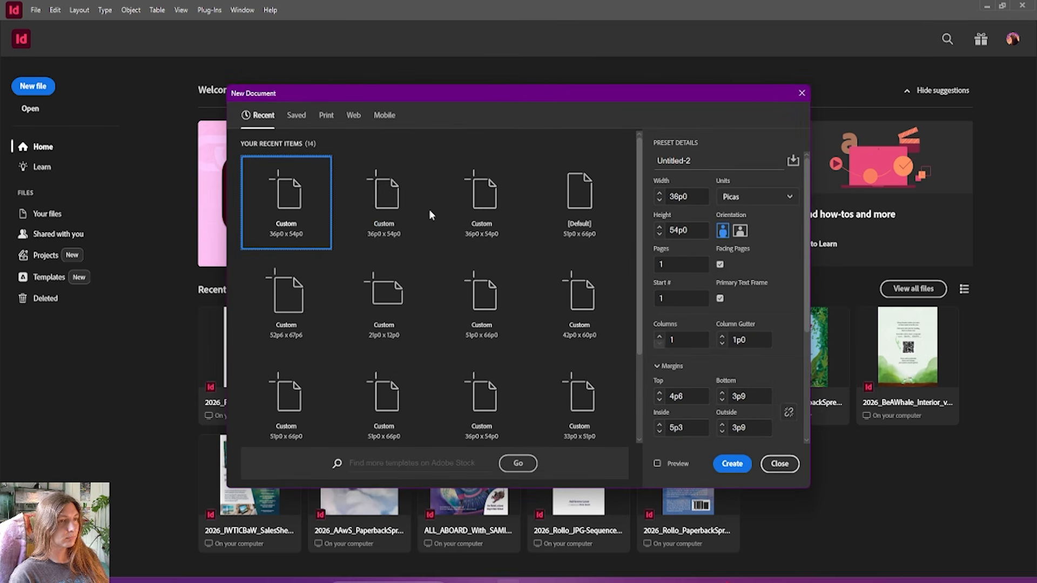
pyautogui.click(742, 201)
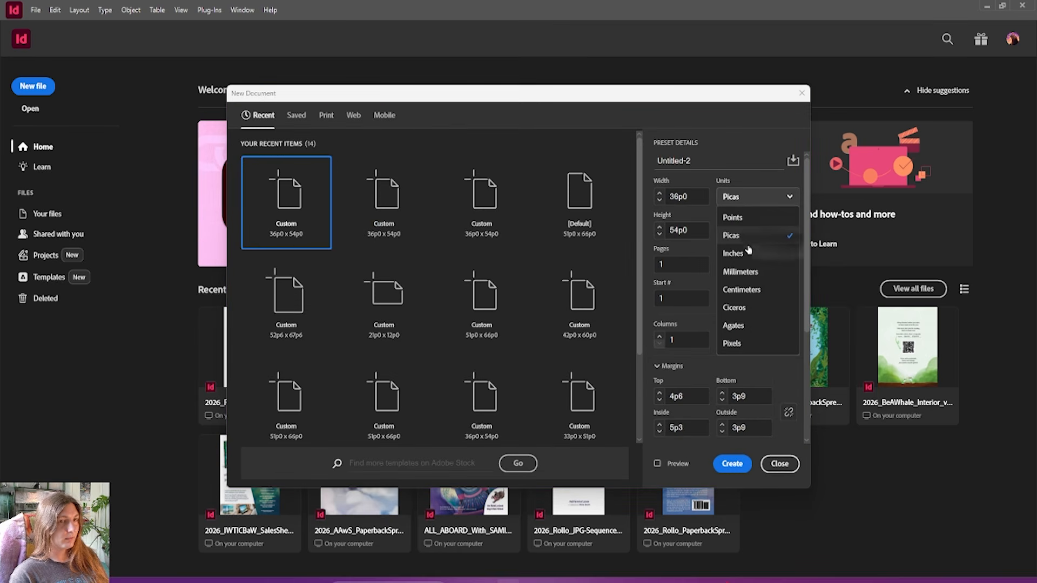
pyautogui.click(745, 258)
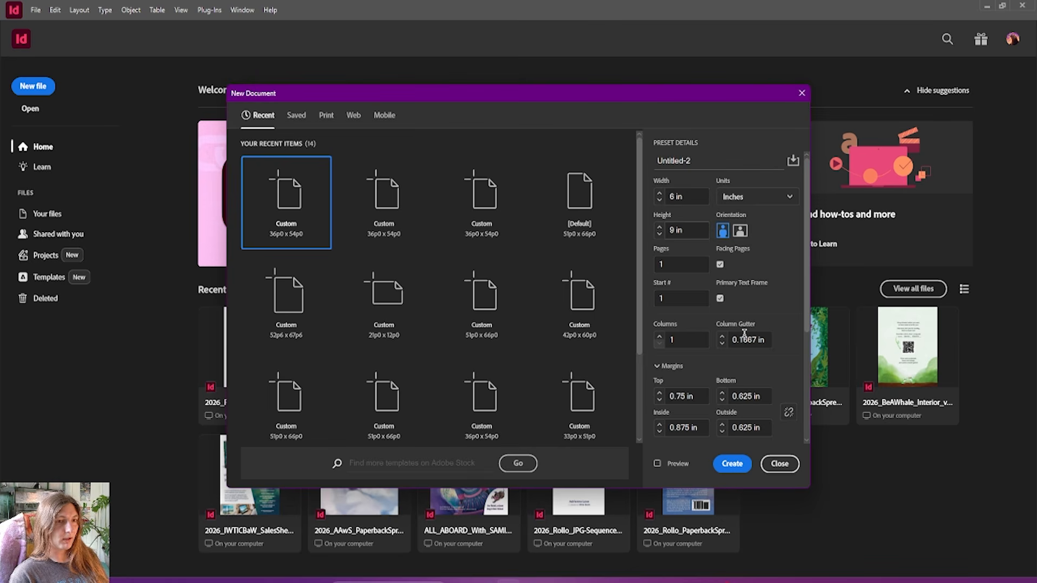
pyautogui.scroll(-5, 785, 382)
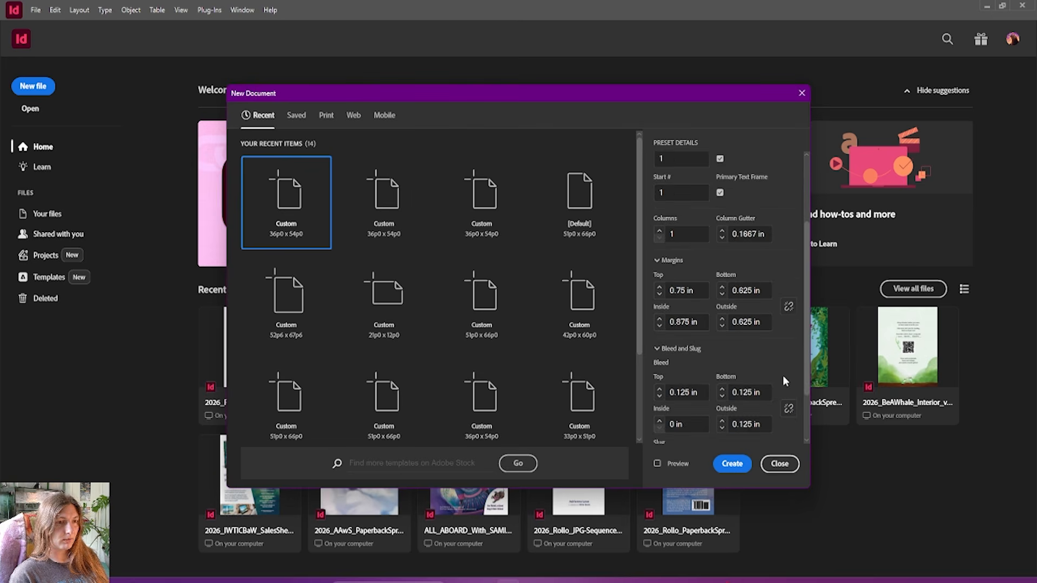
pyautogui.scroll(-1, 785, 381)
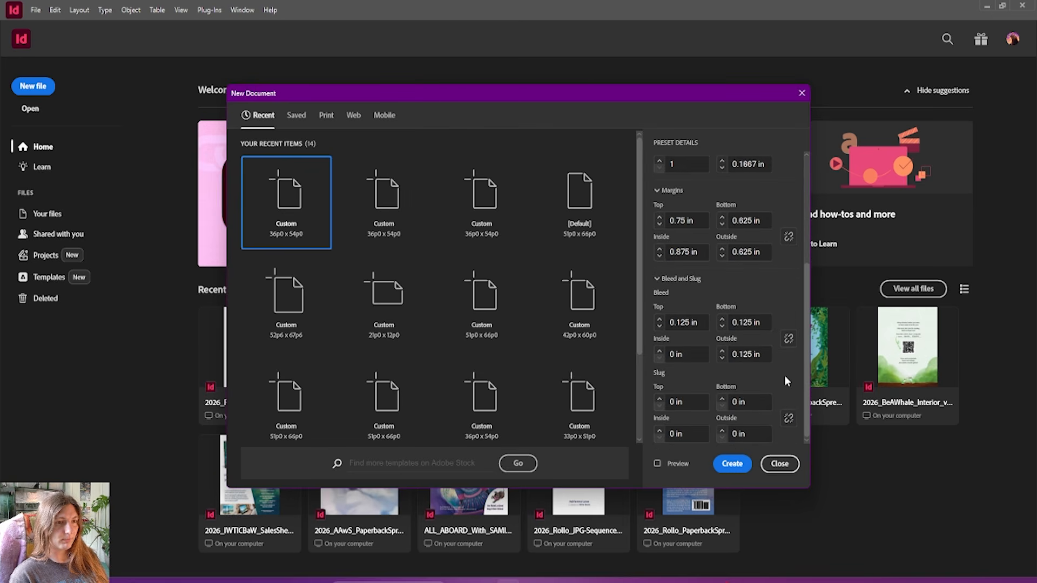
pyautogui.scroll(6, 784, 381)
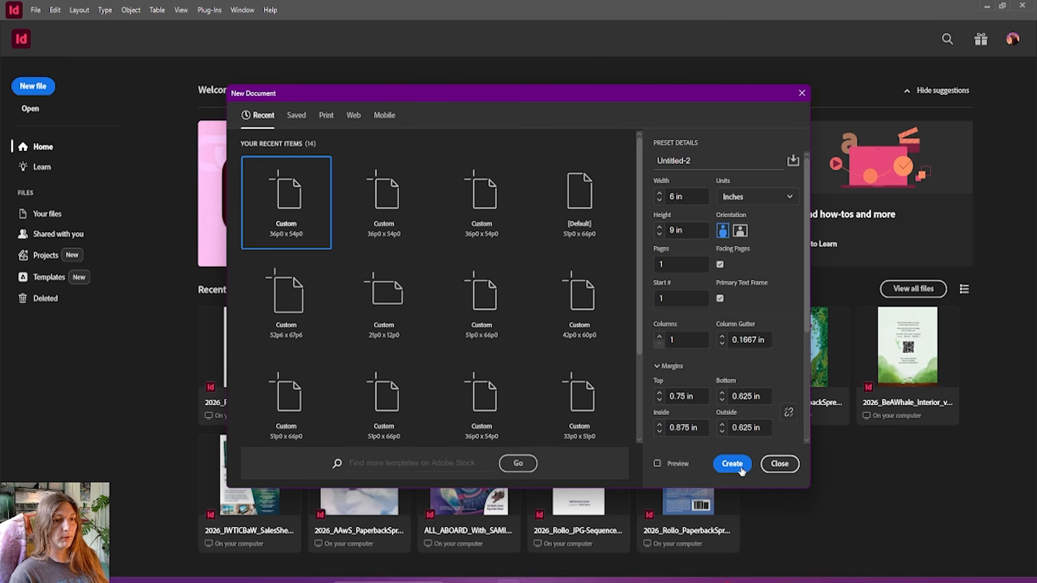
pyautogui.click(738, 468)
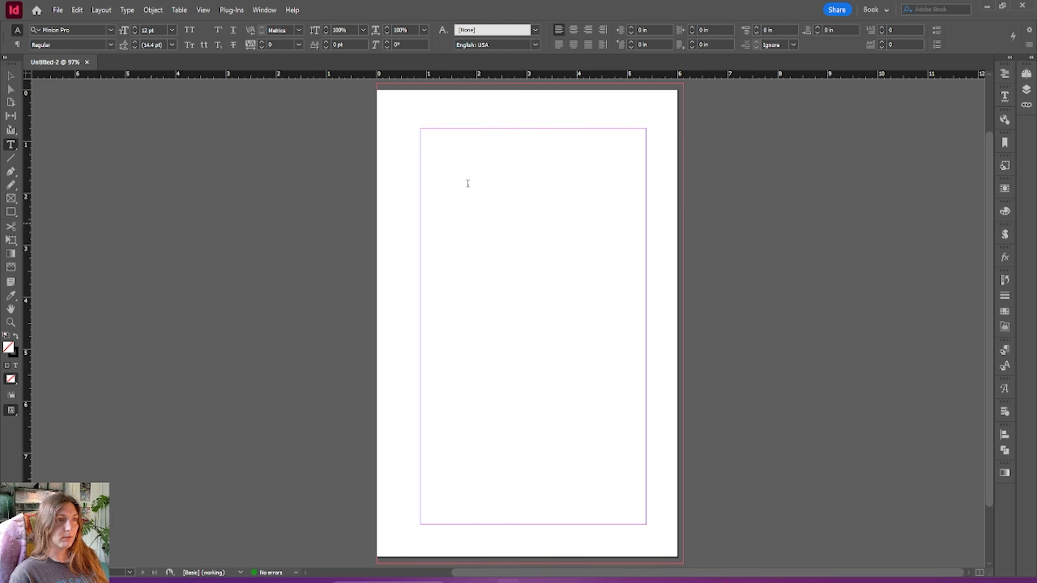
# Step: Check the primary text frame on the first page with the Type and Selection tools
pyautogui.click(518, 161)
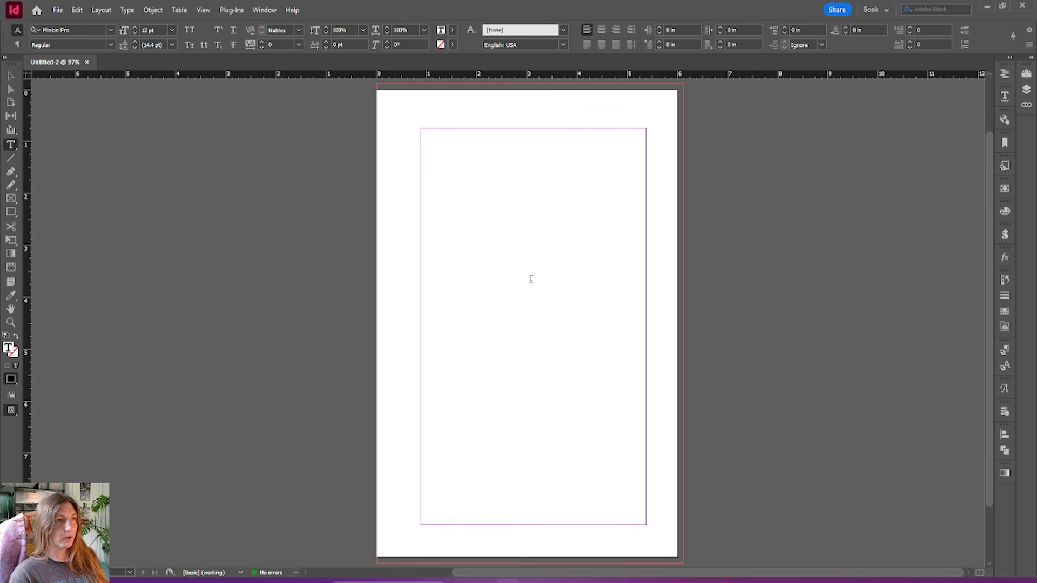
pyautogui.click(11, 75)
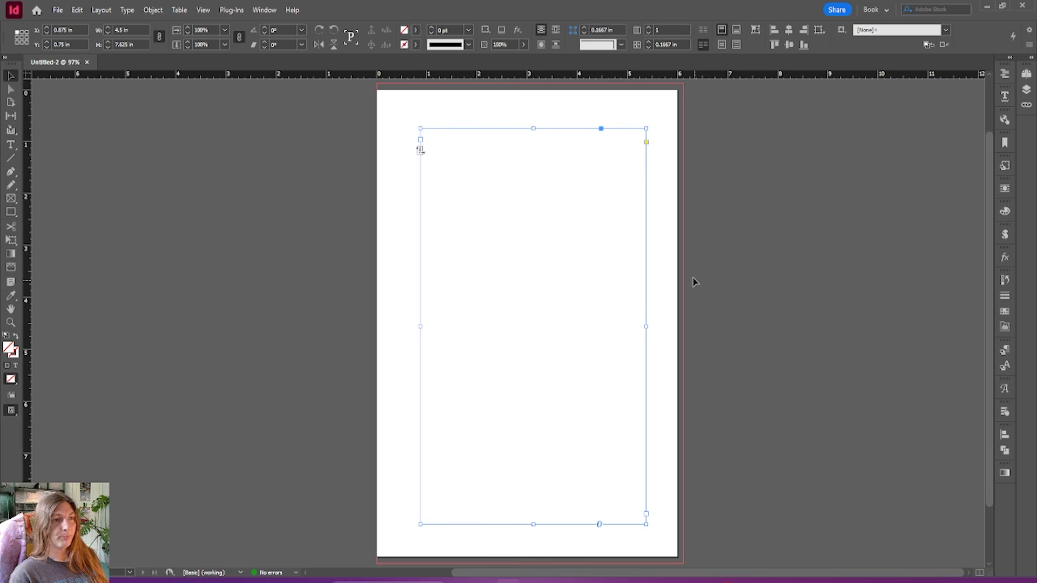
pyautogui.press('t')
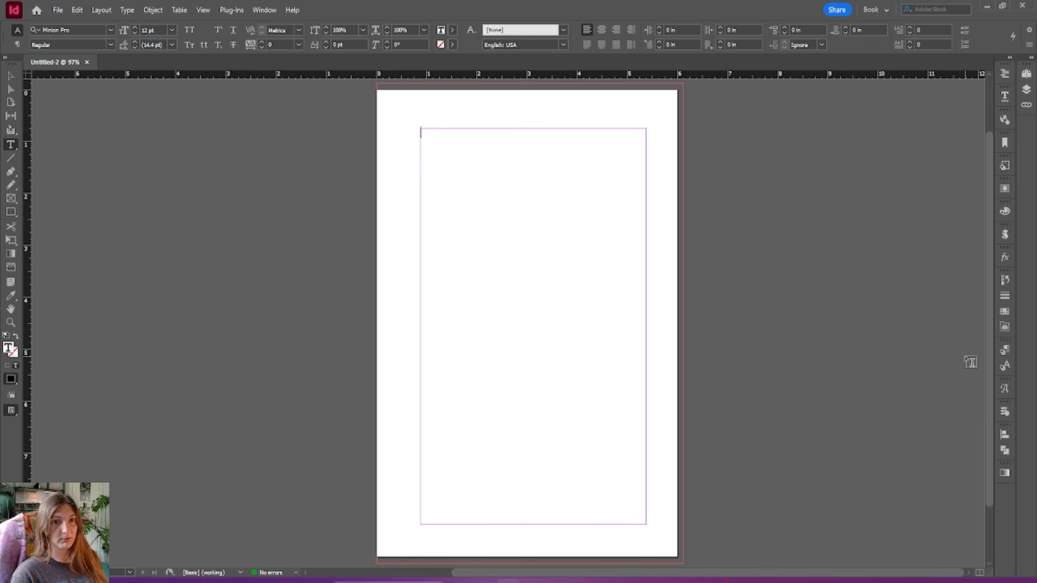
pyautogui.click(10, 76)
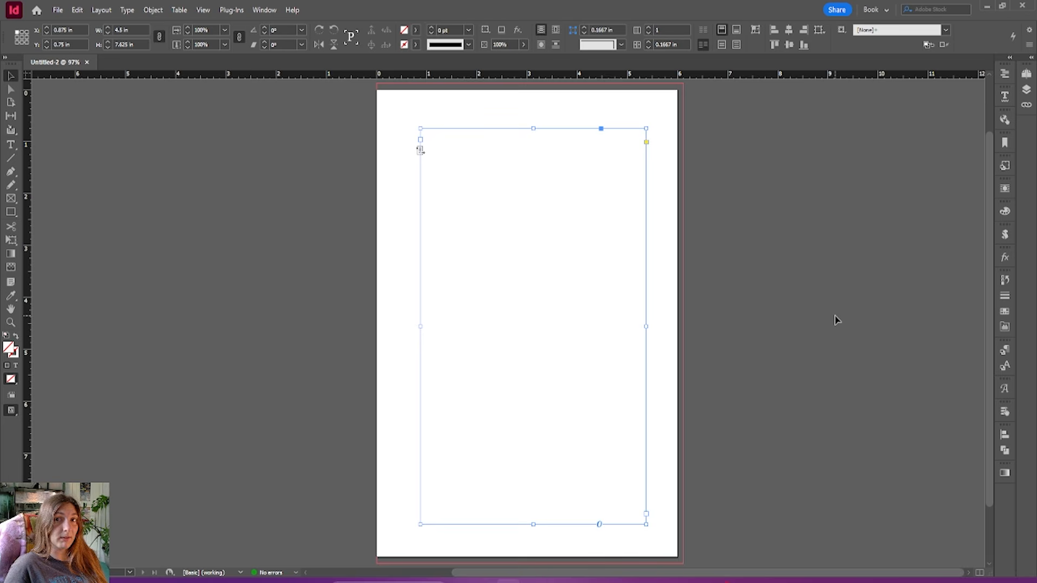
# Step: Examine the new document's paragraph styles and character styles, and the list of available workspaces
pyautogui.click(1002, 352)
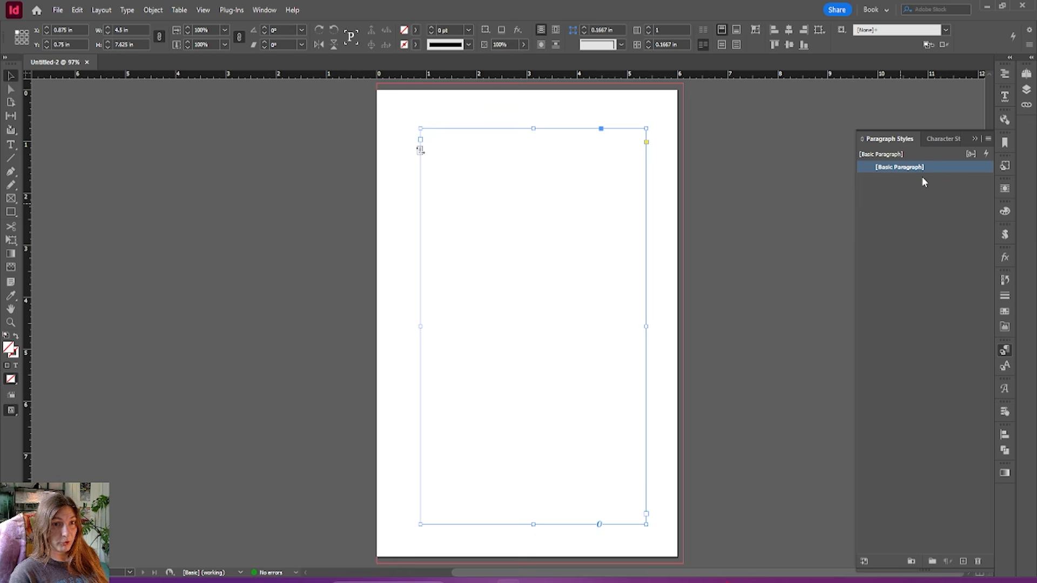
pyautogui.click(943, 139)
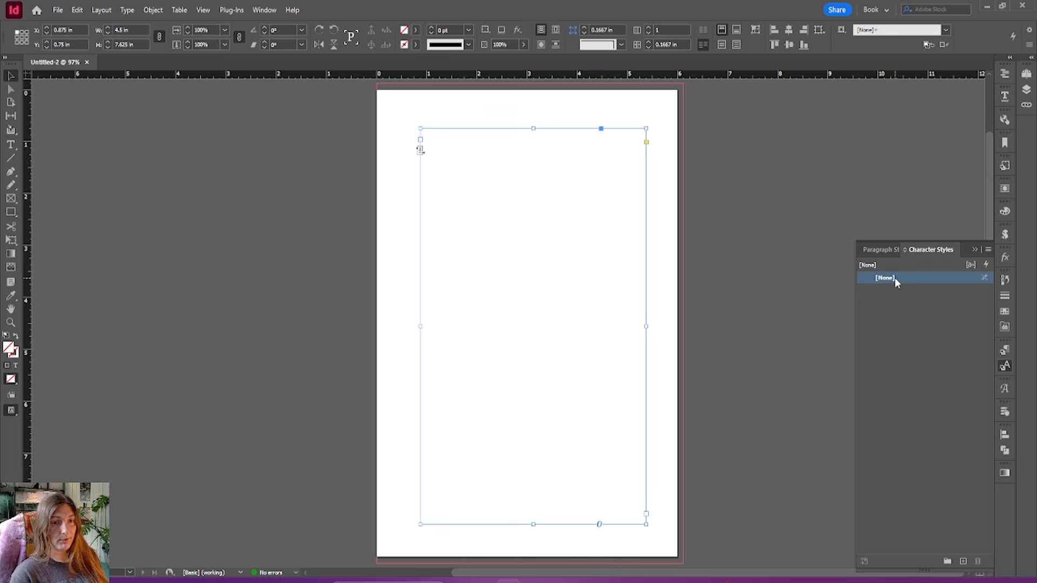
pyautogui.click(878, 250)
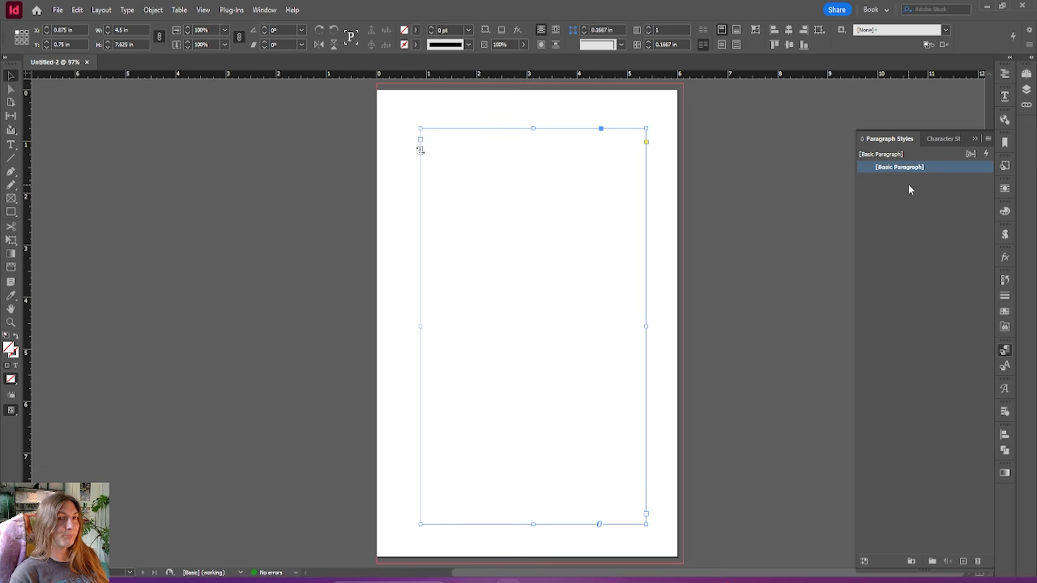
pyautogui.click(940, 141)
pyautogui.click(886, 250)
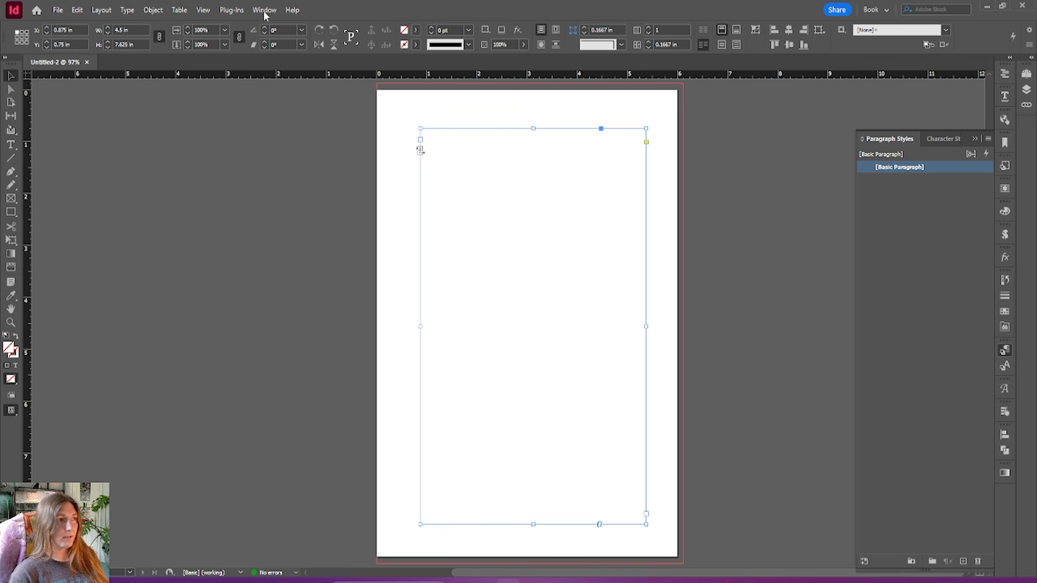
pyautogui.click(873, 9)
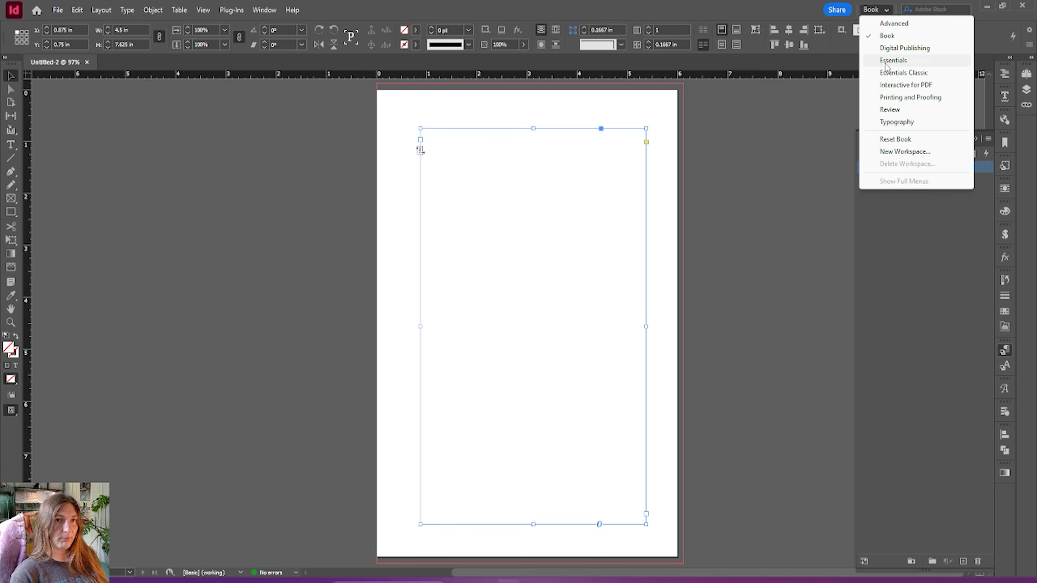
pyautogui.click(894, 14)
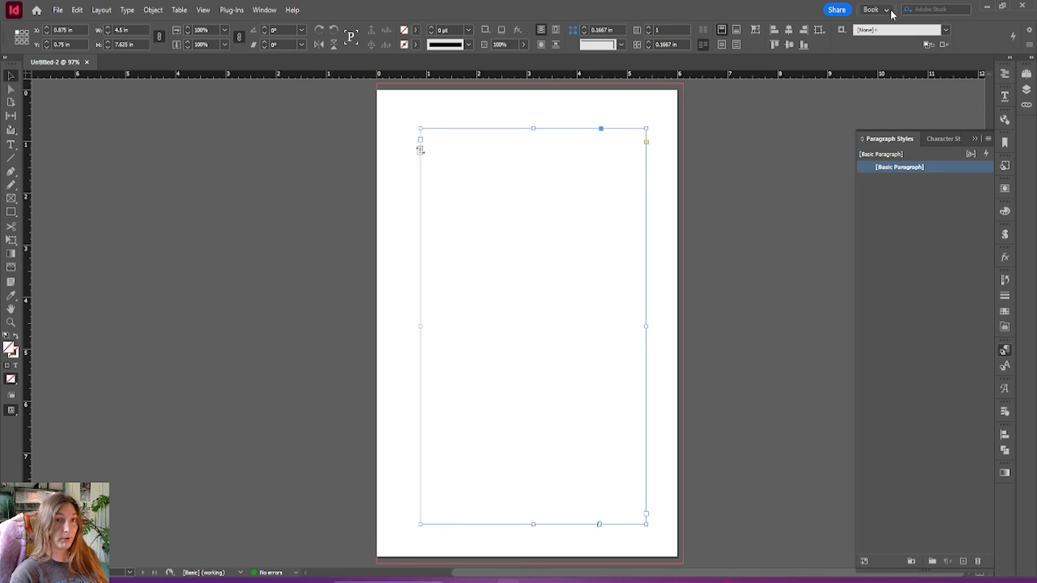
# Step: Place Bayne_Clean_12-3-24.docx into the primary text frame on the first page
pyautogui.doubleClick(486, 182)
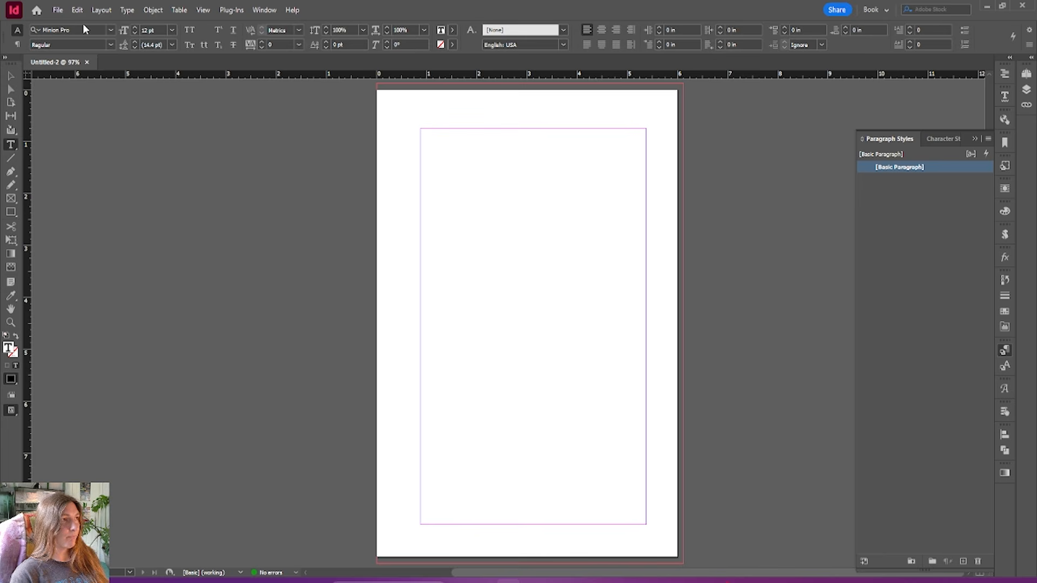
pyautogui.click(59, 10)
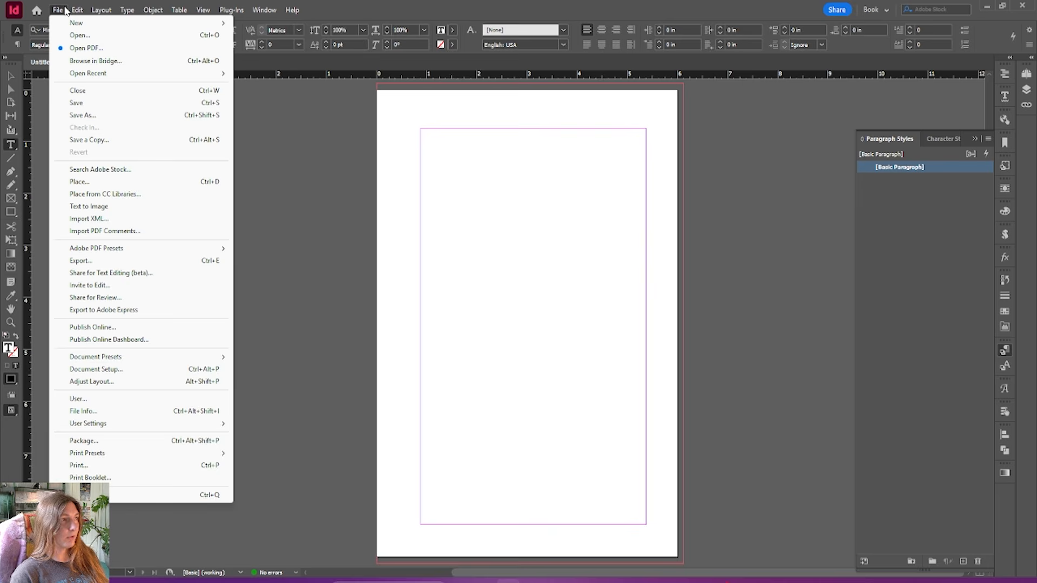
pyautogui.click(79, 182)
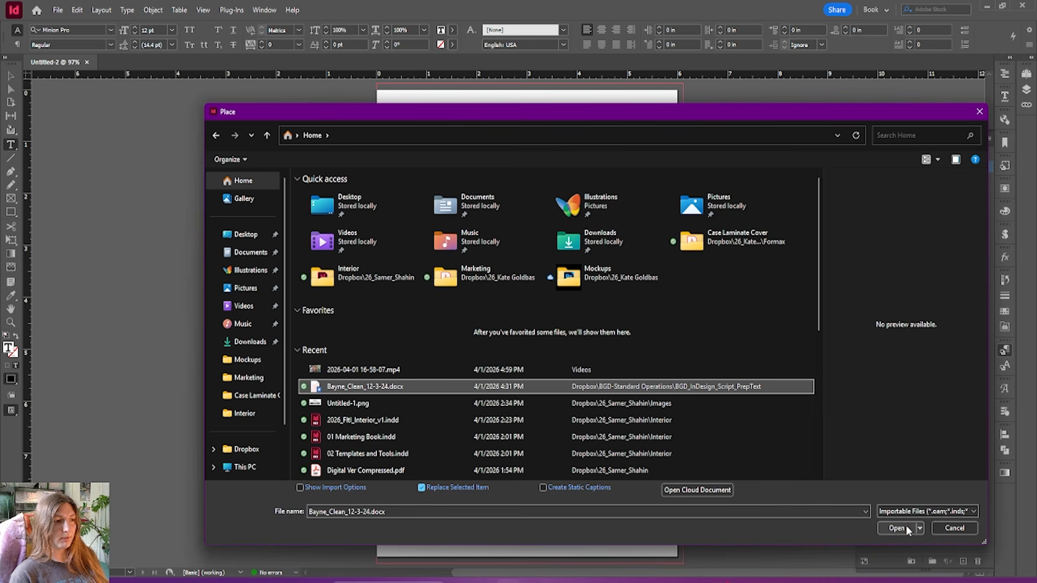
pyautogui.click(908, 531)
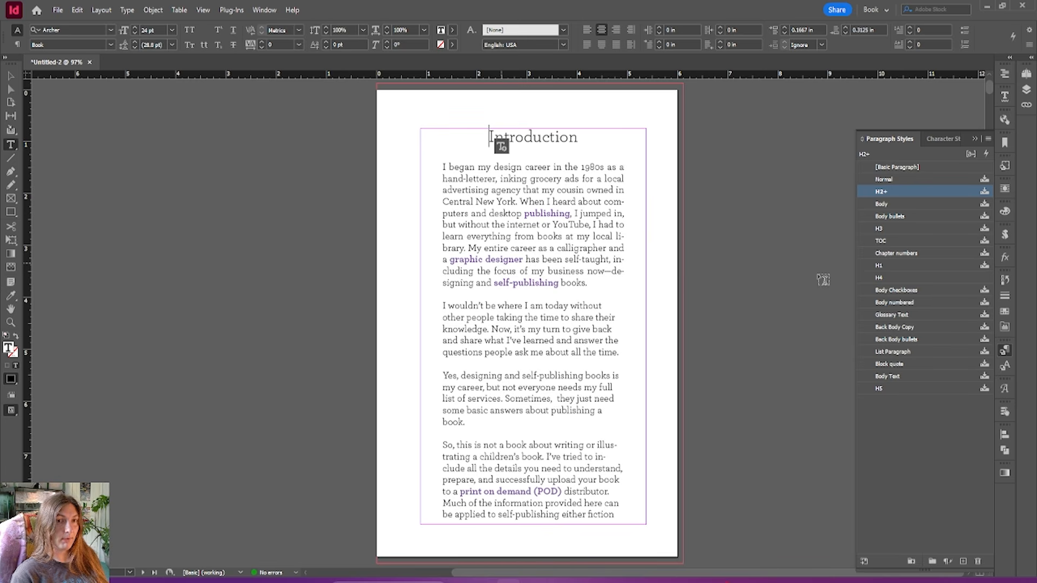
# Step: Collapse the paragraph styles list and review the placed manuscript text across the following pages
pyautogui.click(975, 139)
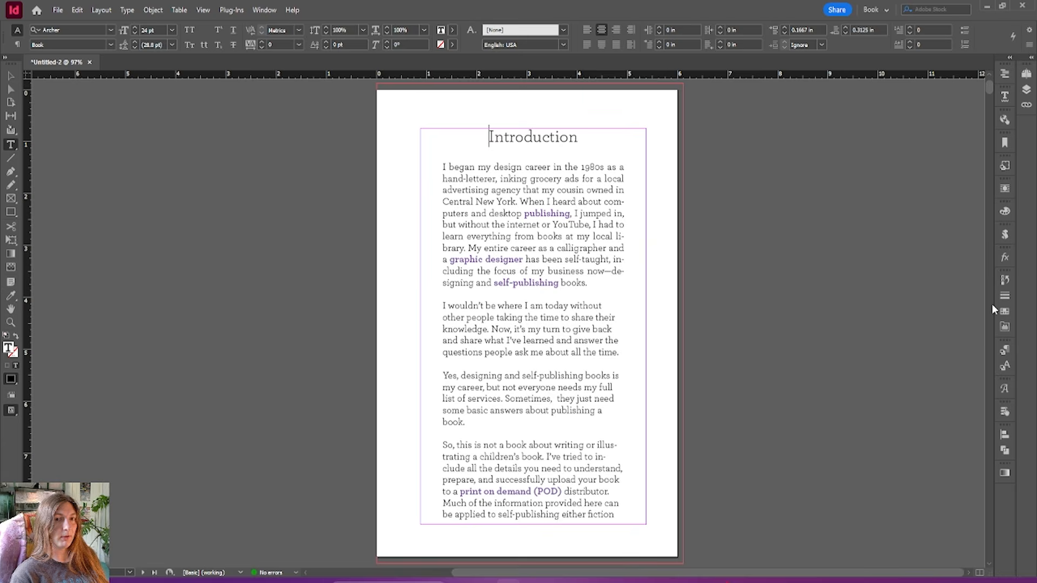
pyautogui.scroll(-20, 992, 304)
pyautogui.scroll(-20, 991, 303)
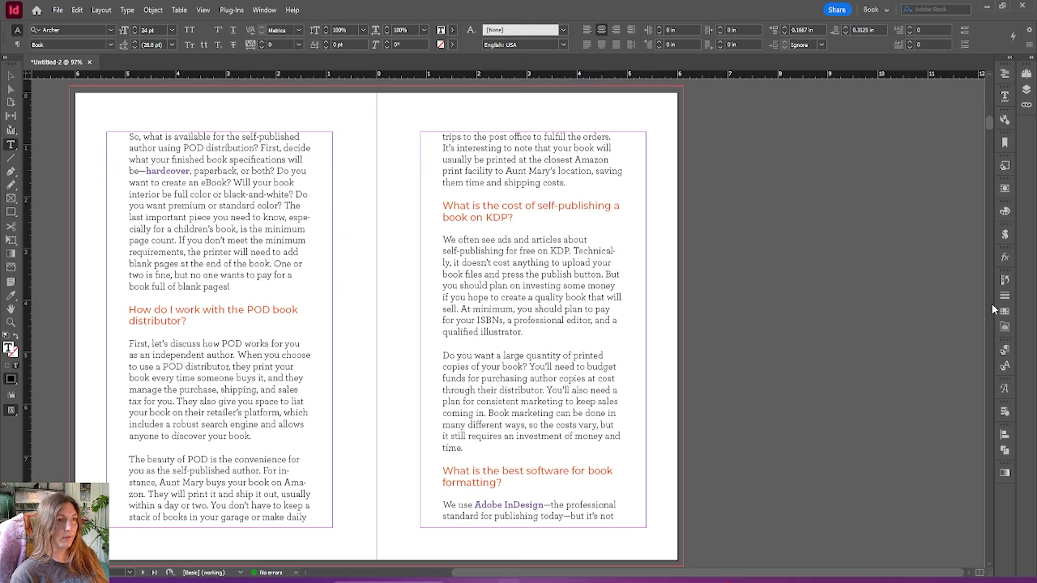
pyautogui.scroll(-15, 991, 304)
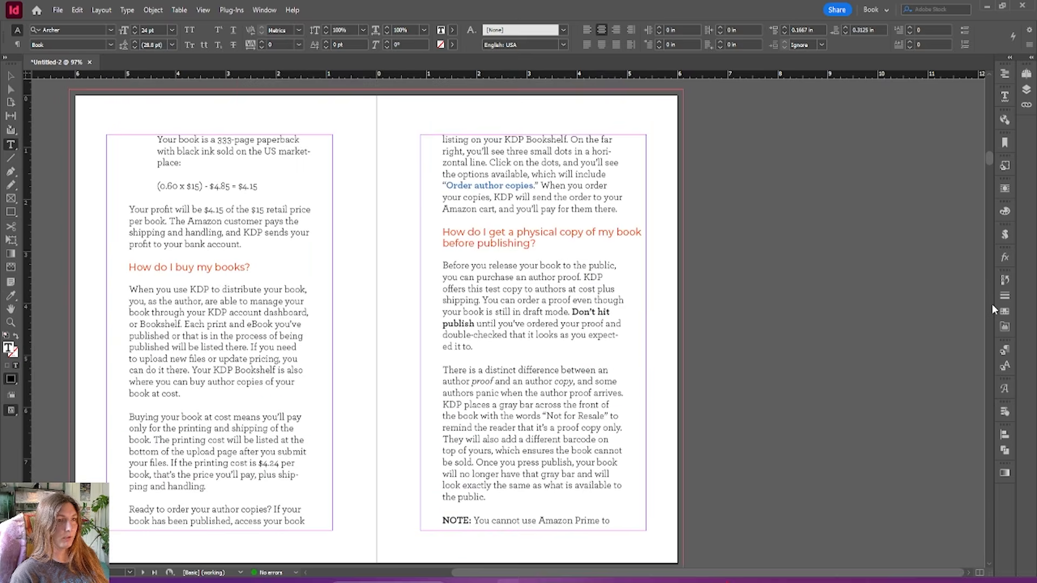
# Step: Select several lines of the Introduction's first paragraph and show the paragraph styles list
pyautogui.moveTo(988, 176); pyautogui.dragTo(983, 256)
pyautogui.moveTo(986, 150); pyautogui.dragTo(972, 57)
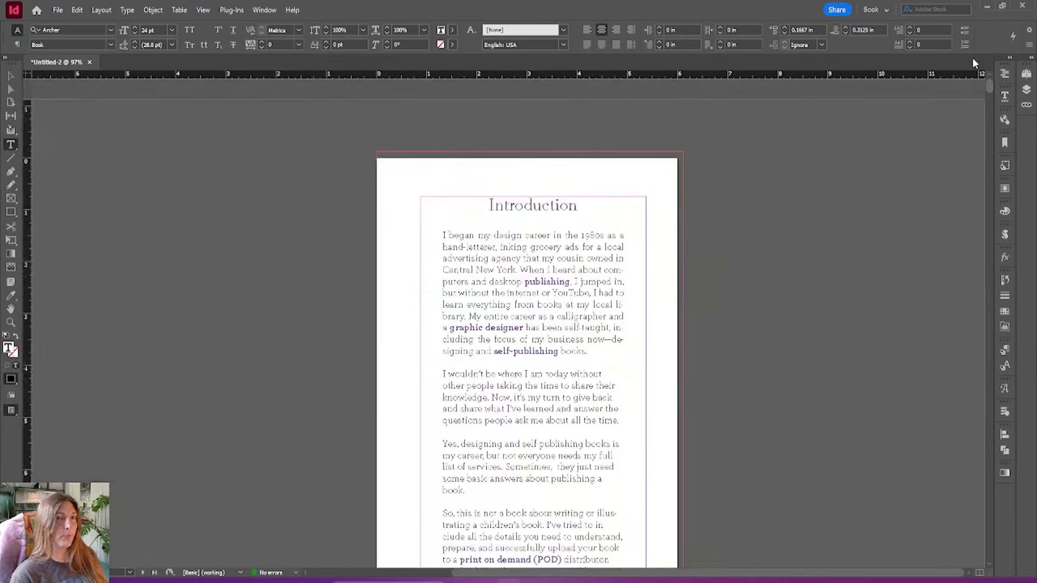
pyautogui.hotkey('ctrl', '=')
pyautogui.hotkey('ctrl', '=')
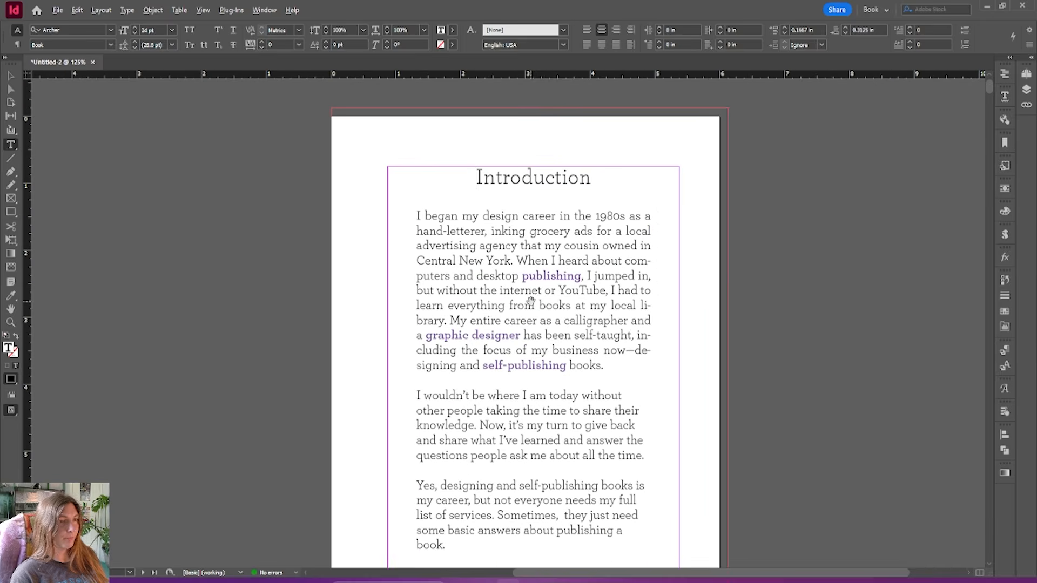
pyautogui.moveTo(523, 245); pyautogui.dragTo(579, 294)
pyautogui.click(575, 258)
pyautogui.click(1004, 350)
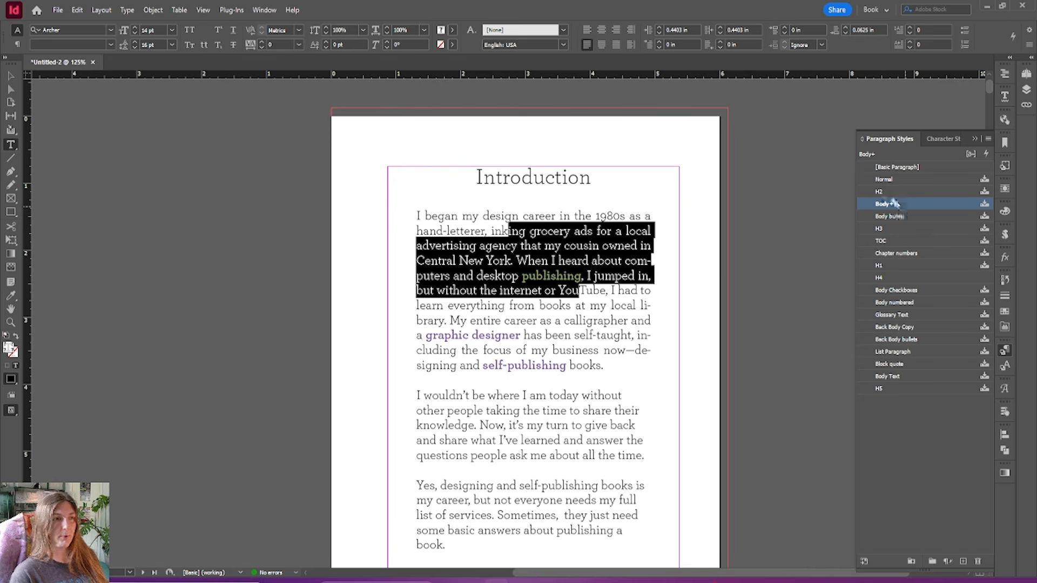
# Step: Examine the coloured bold terms on the following pages and the word "publishing" in the Introduction's first paragraph
pyautogui.scroll(-10, 594, 304)
pyautogui.scroll(-7, 594, 304)
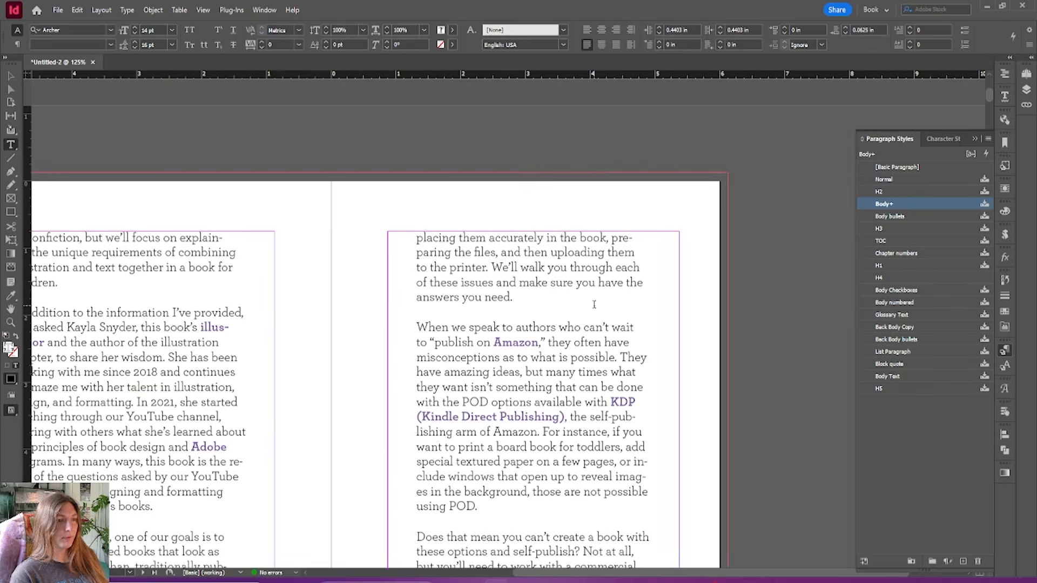
pyautogui.scroll(10, 597, 302)
pyautogui.scroll(5, 609, 315)
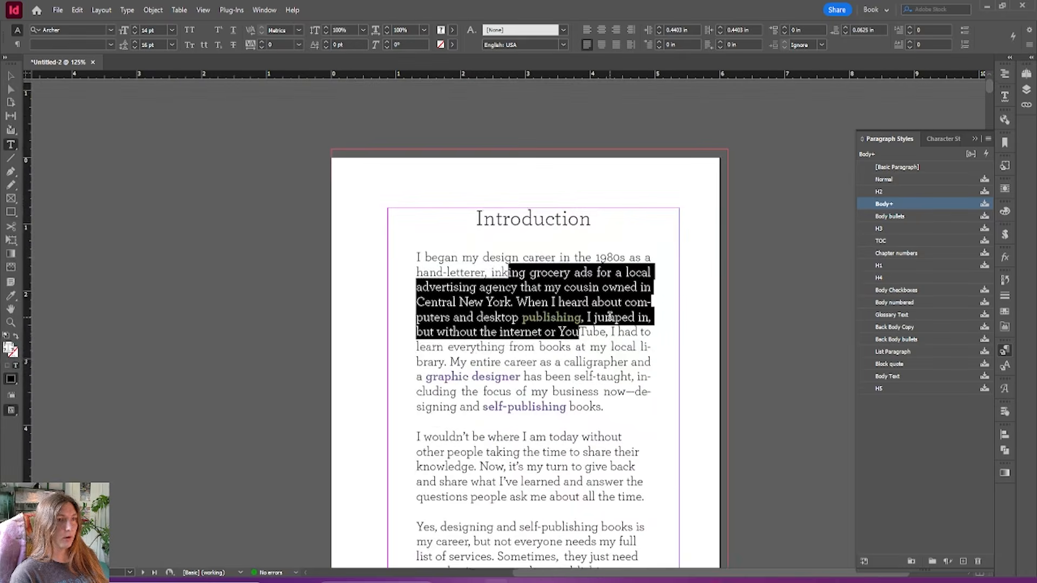
pyautogui.click(600, 344)
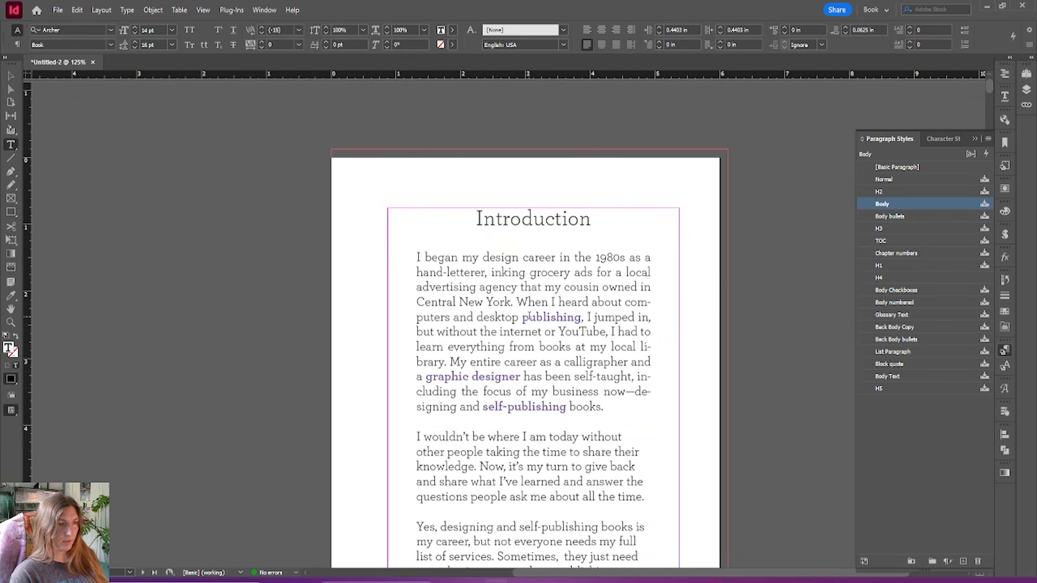
pyautogui.moveTo(521, 317); pyautogui.dragTo(581, 318)
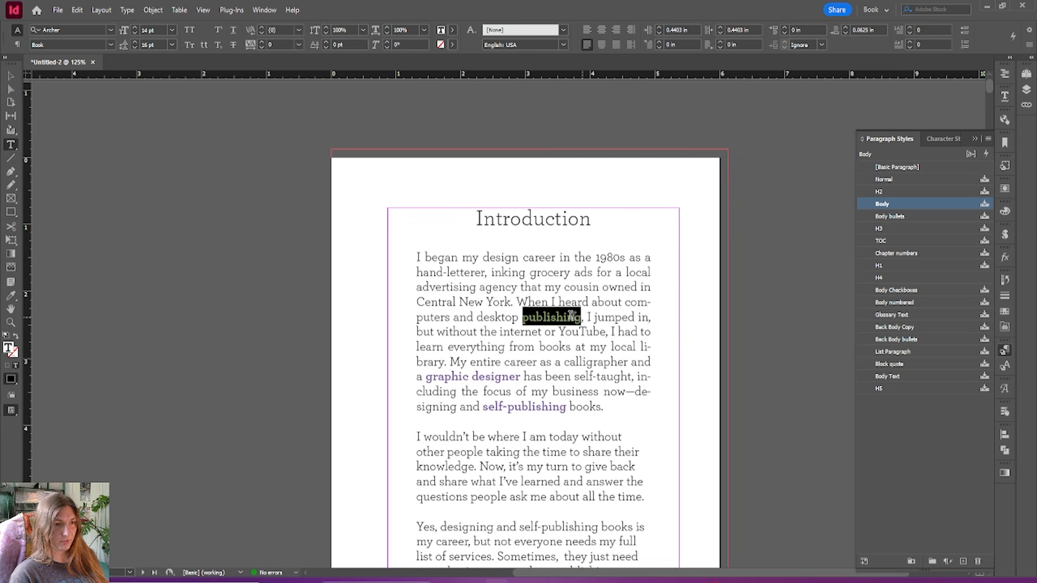
pyautogui.click(536, 301)
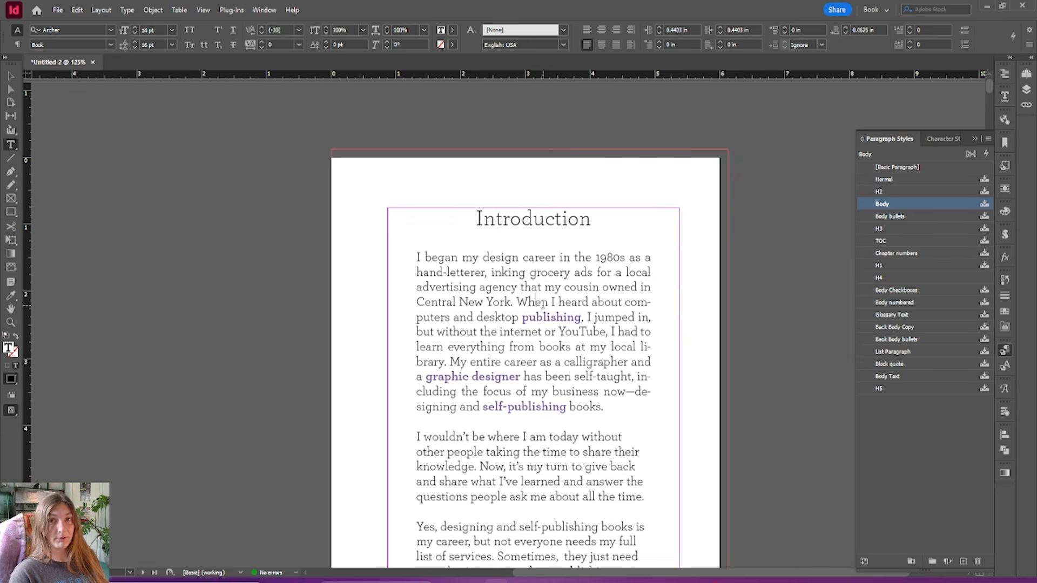
# Step: Apply the Body paragraph style with overrides cleared to most of the Introduction's first paragraph
pyautogui.moveTo(499, 286); pyautogui.dragTo(594, 405)
pyautogui.rightClick(904, 205)
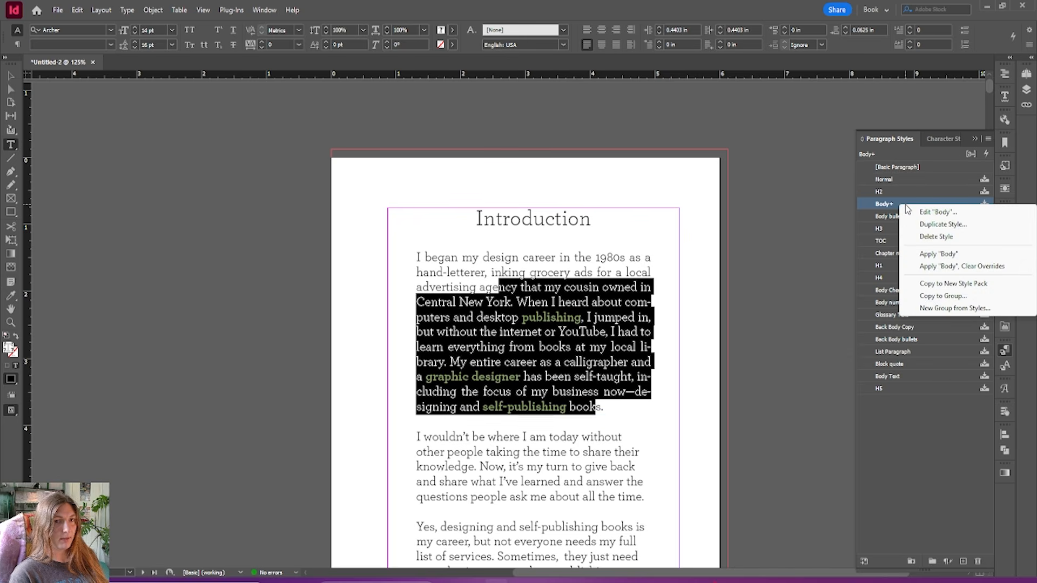
pyautogui.click(950, 266)
pyautogui.click(540, 330)
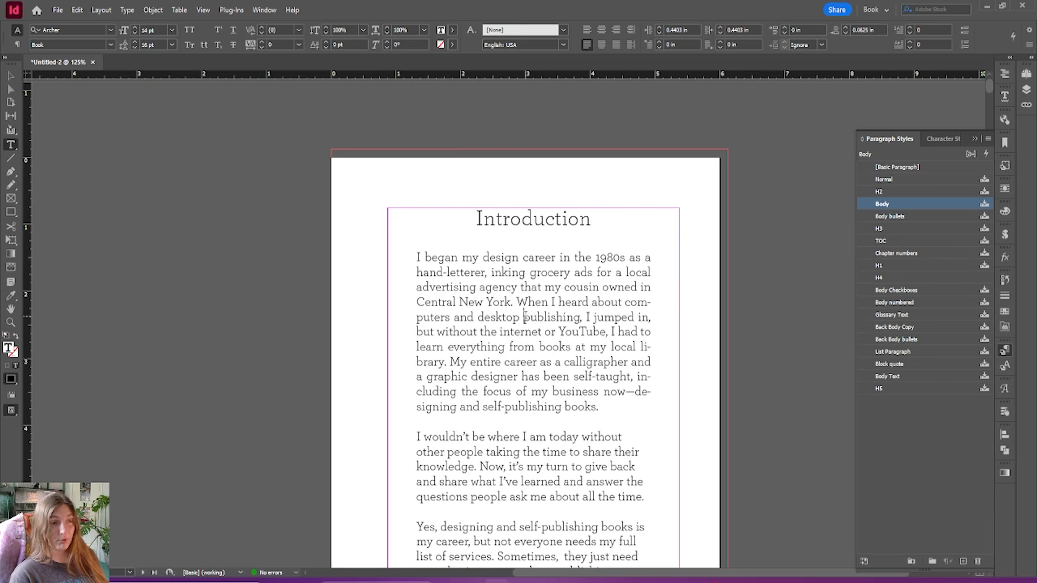
pyautogui.moveTo(525, 316); pyautogui.dragTo(580, 408)
pyautogui.click(583, 371)
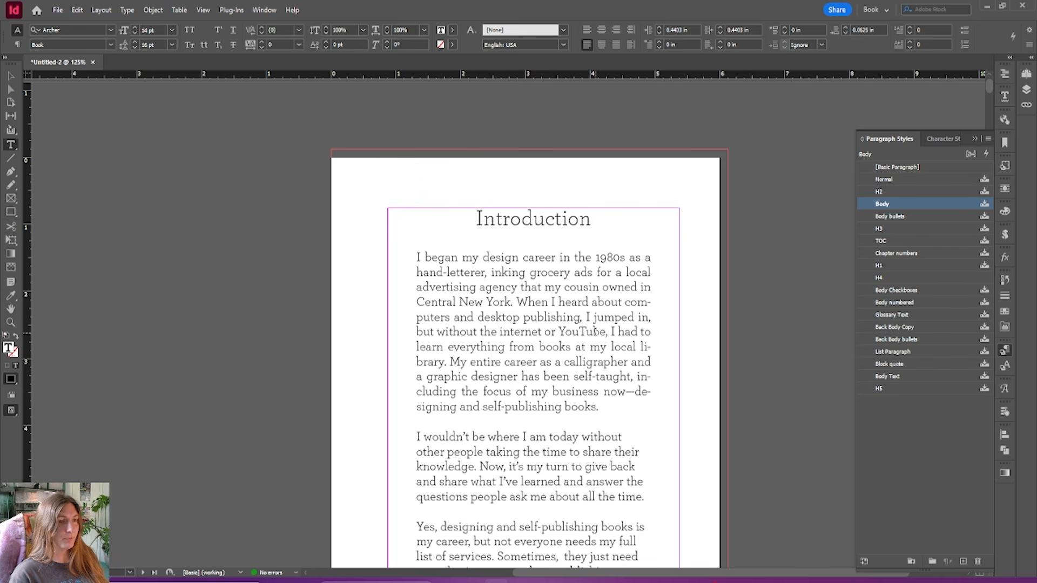
# Step: Check the styles of the italic line "Now, let's get started." and the body paragraph above it
pyautogui.scroll(-10, 594, 331)
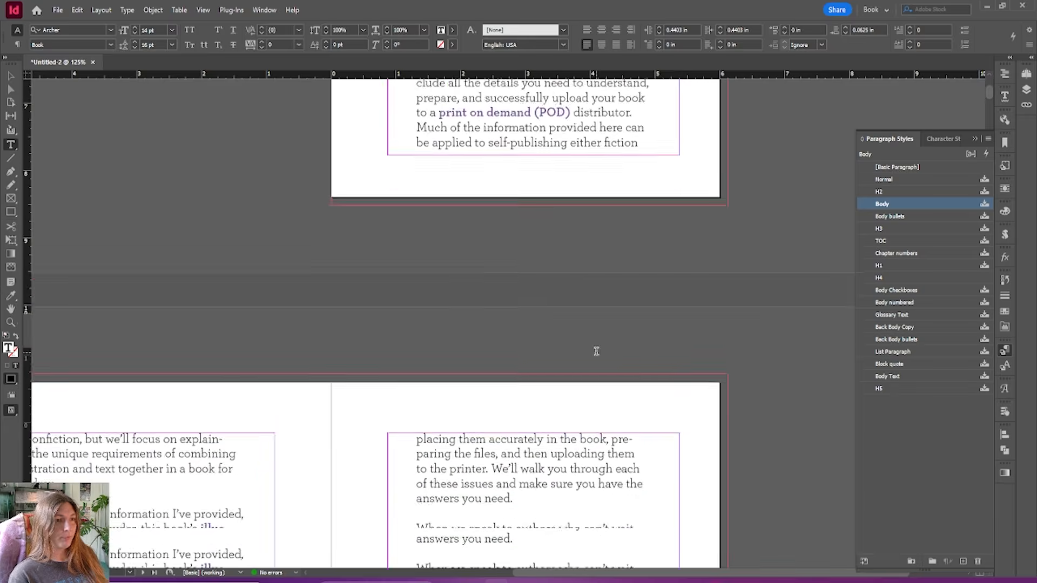
pyautogui.scroll(-5, 596, 351)
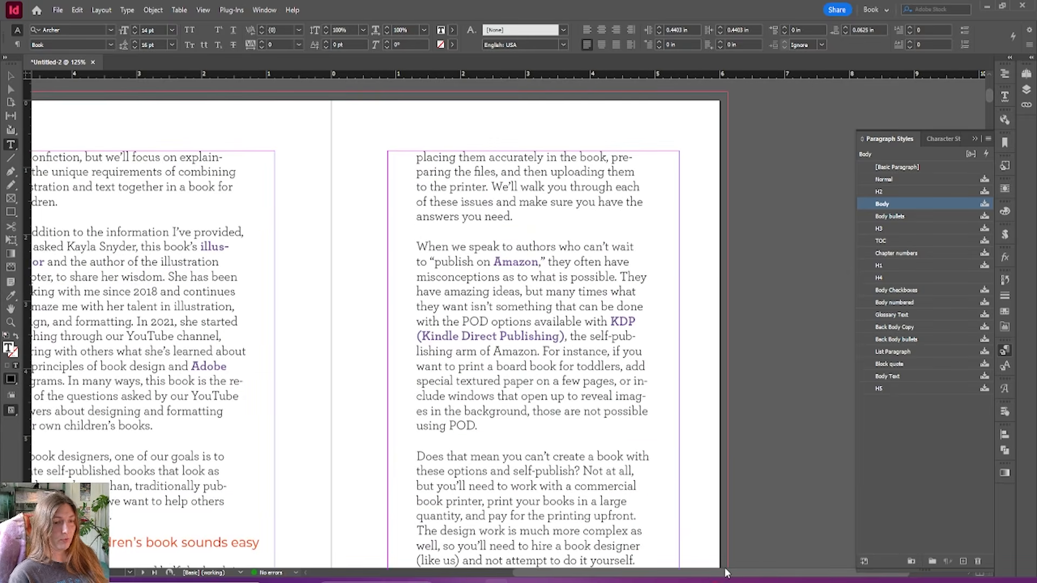
pyautogui.moveTo(727, 572); pyautogui.dragTo(569, 559)
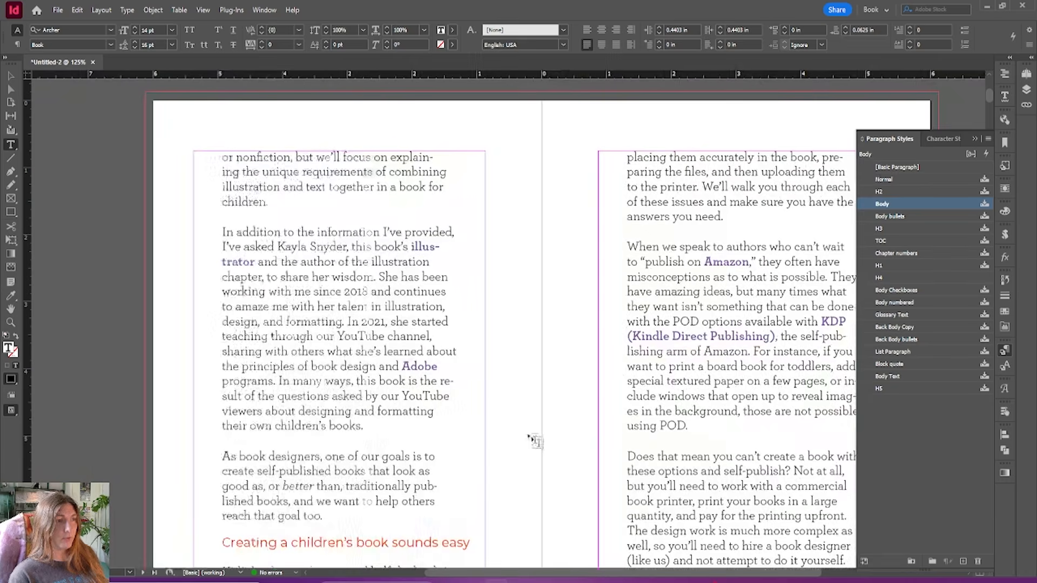
pyautogui.scroll(-10, 532, 440)
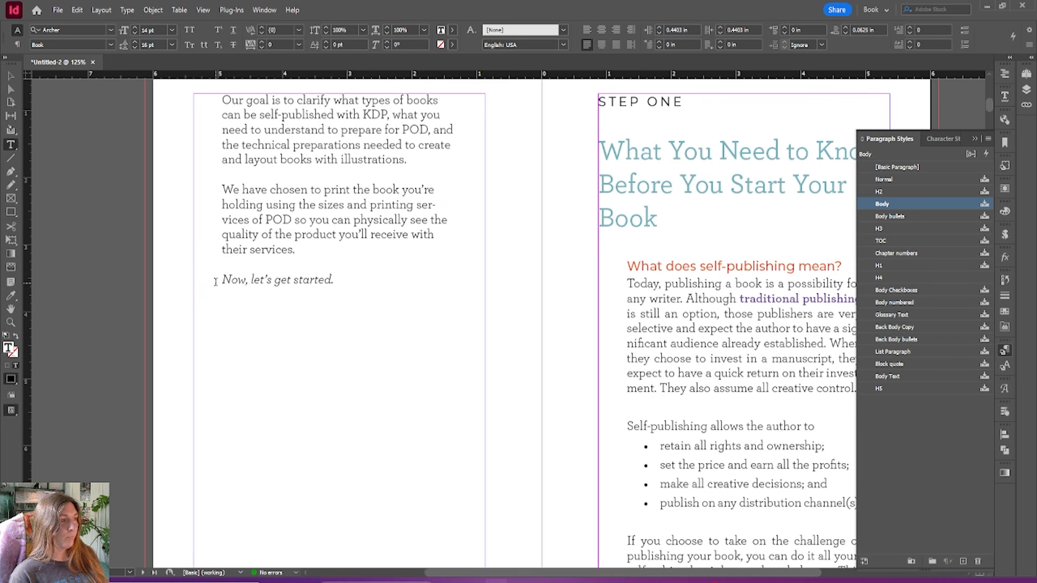
pyautogui.moveTo(220, 279); pyautogui.dragTo(316, 280)
pyautogui.click(304, 281)
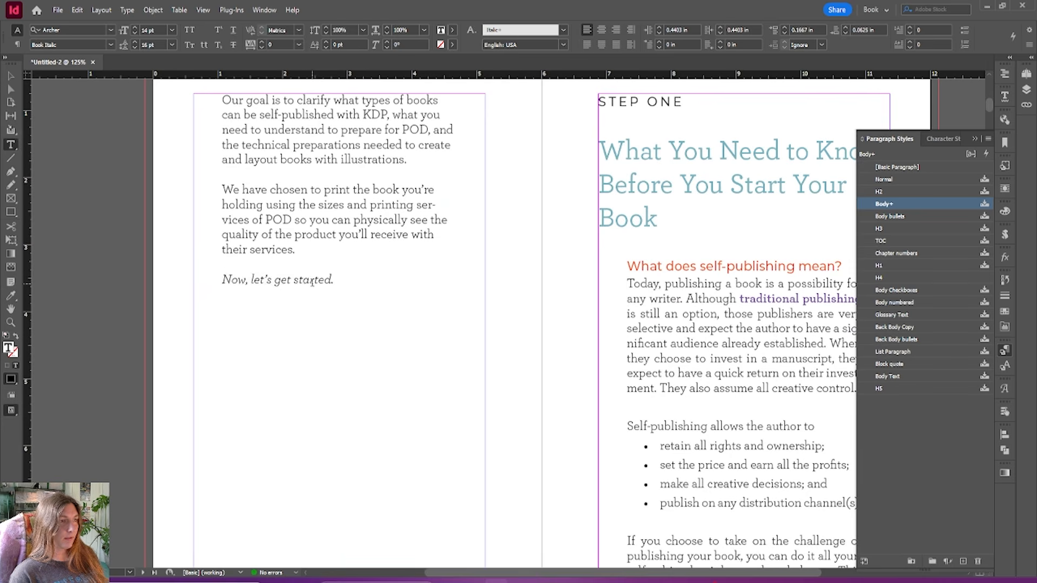
pyautogui.click(276, 216)
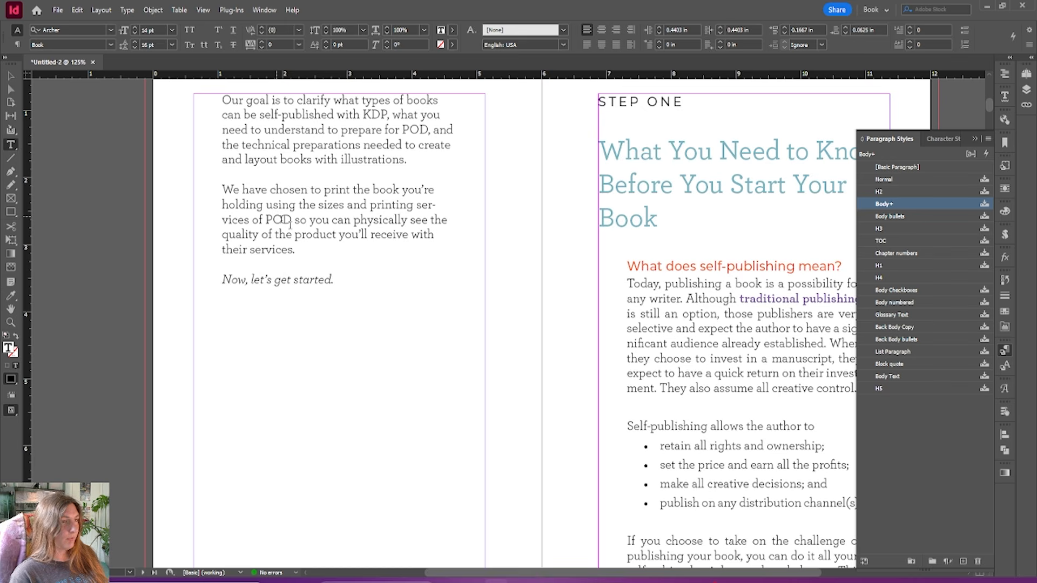
# Step: Open Find/Change for a GREP search and clear the Section Title paragraph style from the find format
pyautogui.press('Escape')
pyautogui.hotkey('ctrl', 'f')
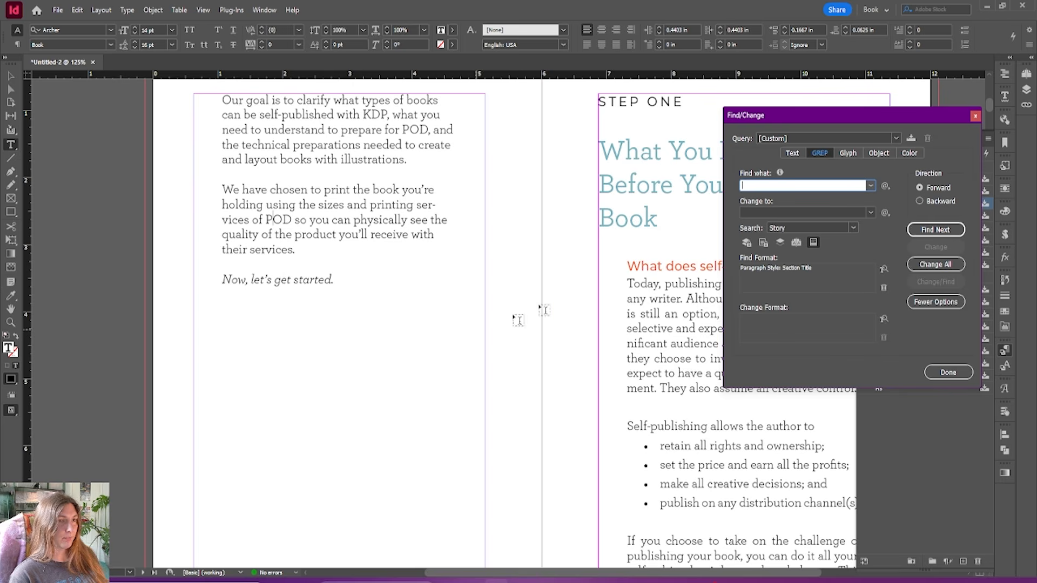
pyautogui.moveTo(760, 113); pyautogui.dragTo(486, 96)
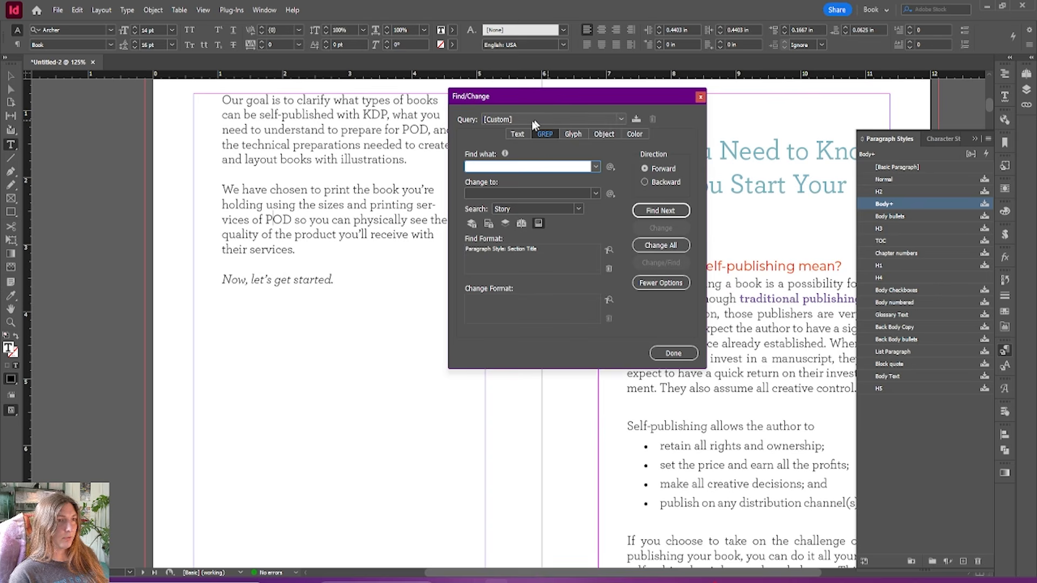
pyautogui.click(608, 268)
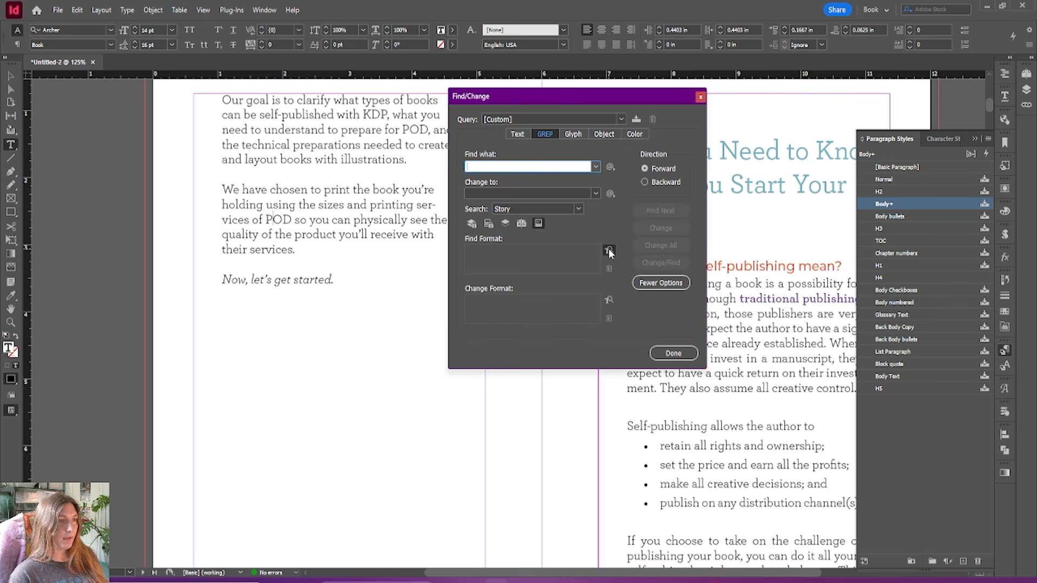
# Step: Set the find format to the font style Italic, leaving the character style as [Any Style]
pyautogui.click(608, 251)
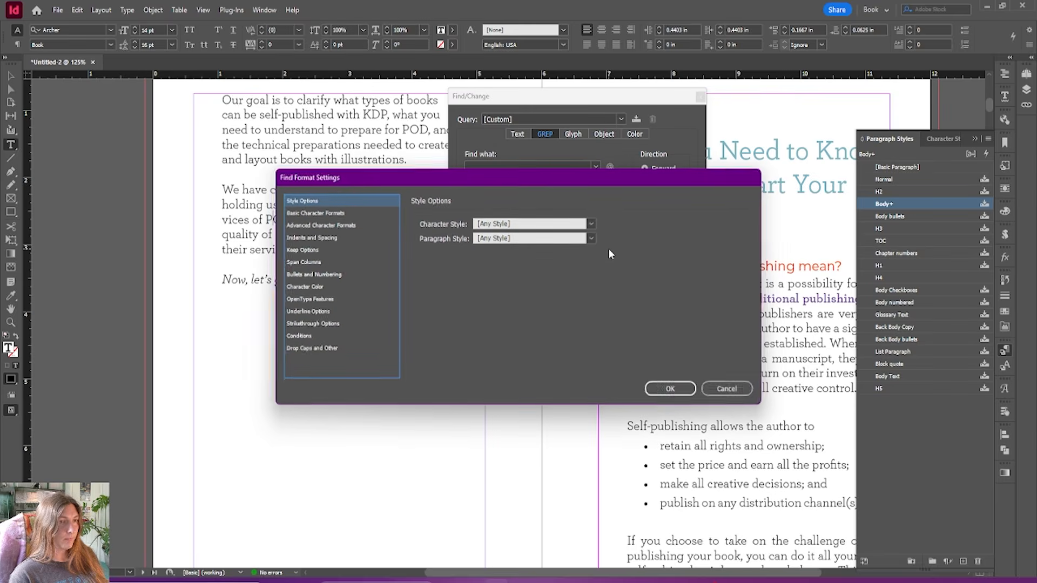
pyautogui.click(592, 224)
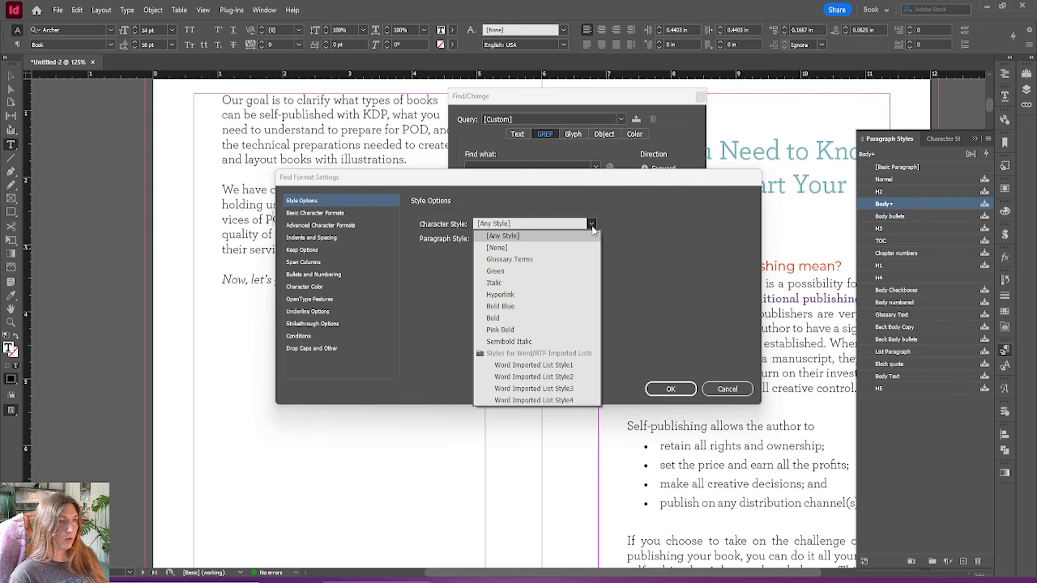
pyautogui.click(603, 220)
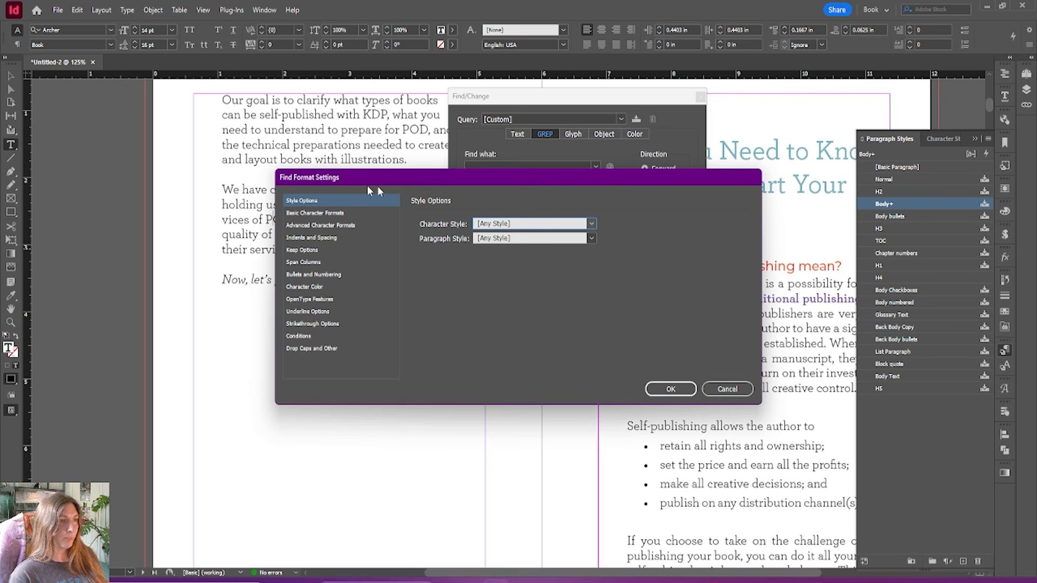
pyautogui.click(344, 214)
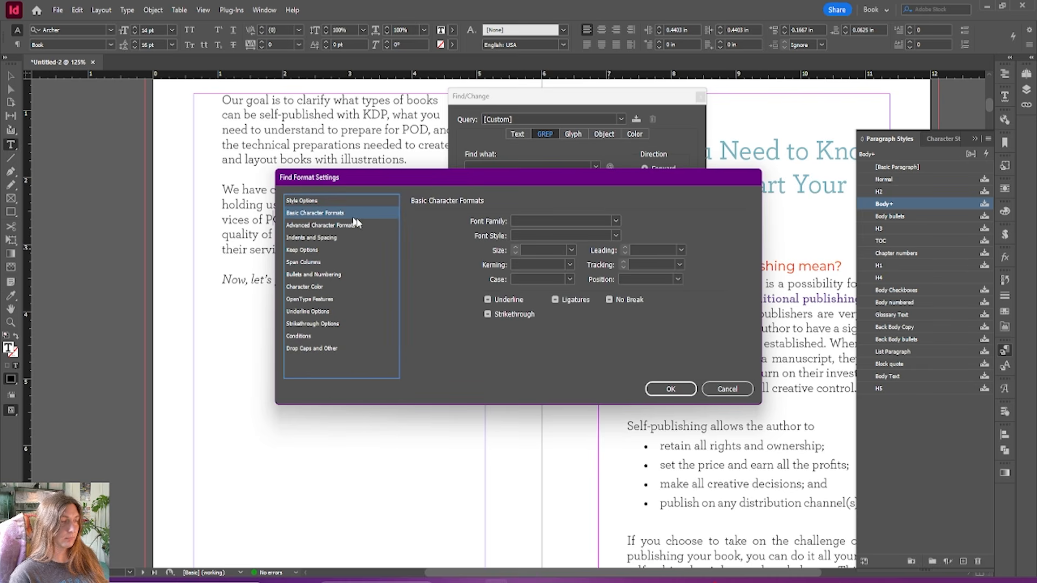
pyautogui.click(542, 236)
pyautogui.write('Italic')
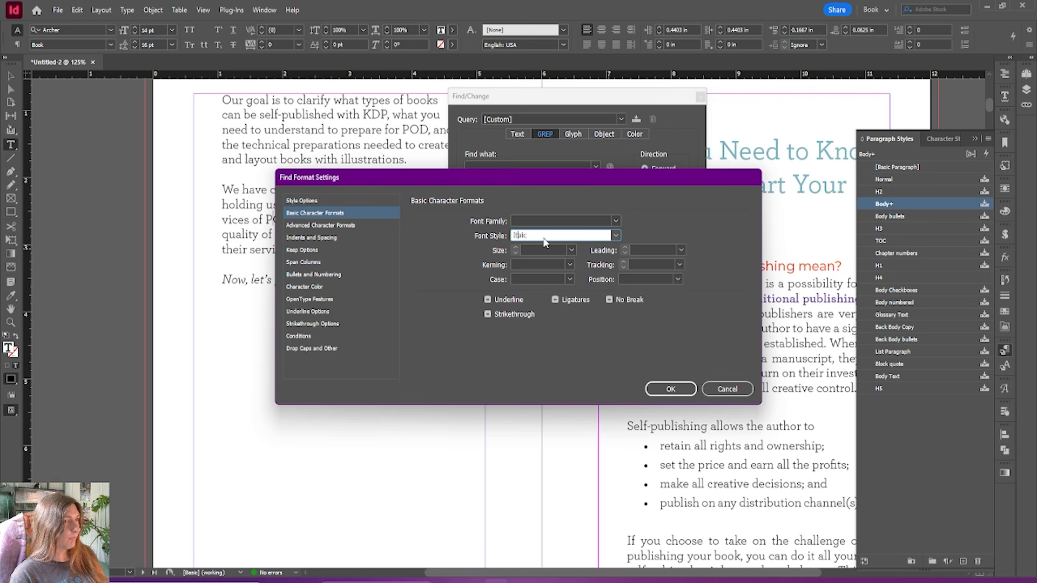
pyautogui.click(670, 389)
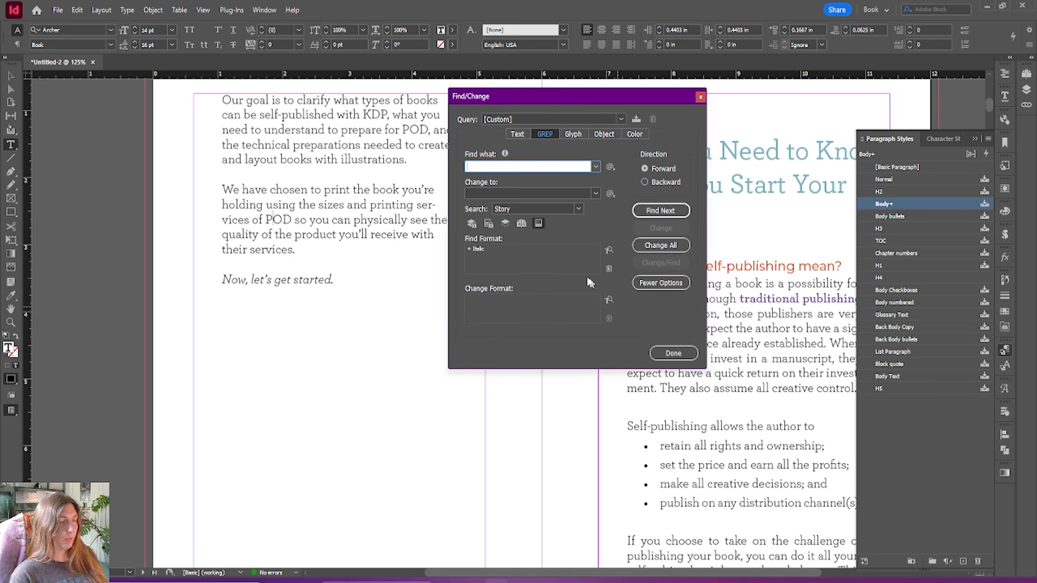
# Step: Set the change format to the Italic character style
pyautogui.click(608, 301)
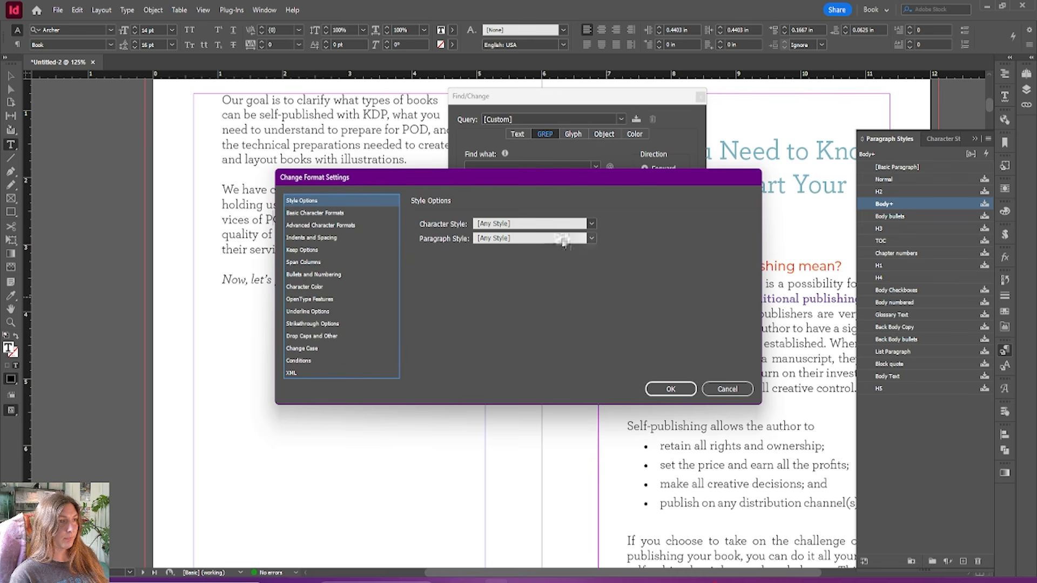
pyautogui.click(533, 224)
pyautogui.click(518, 282)
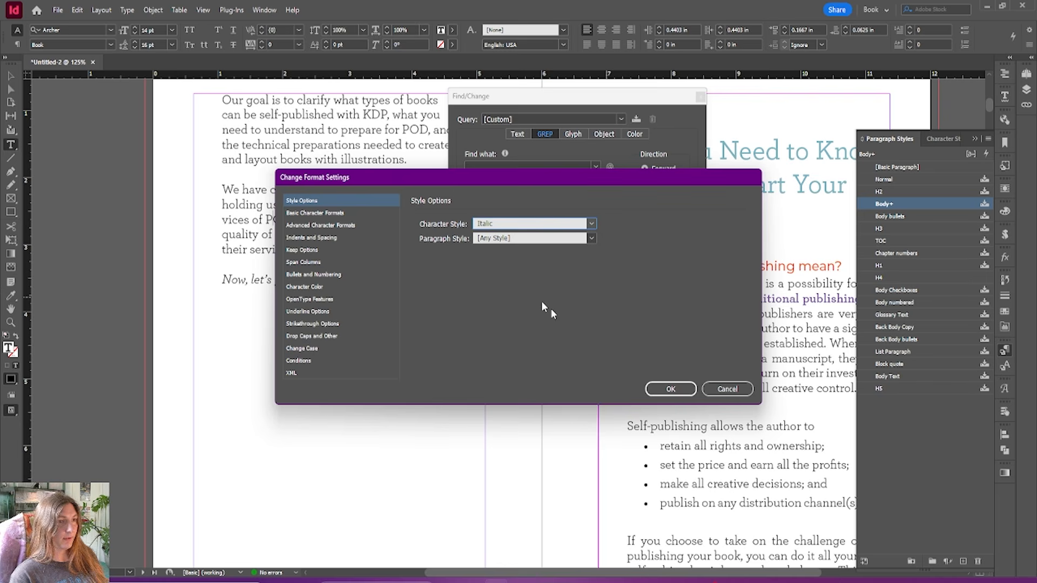
pyautogui.click(661, 389)
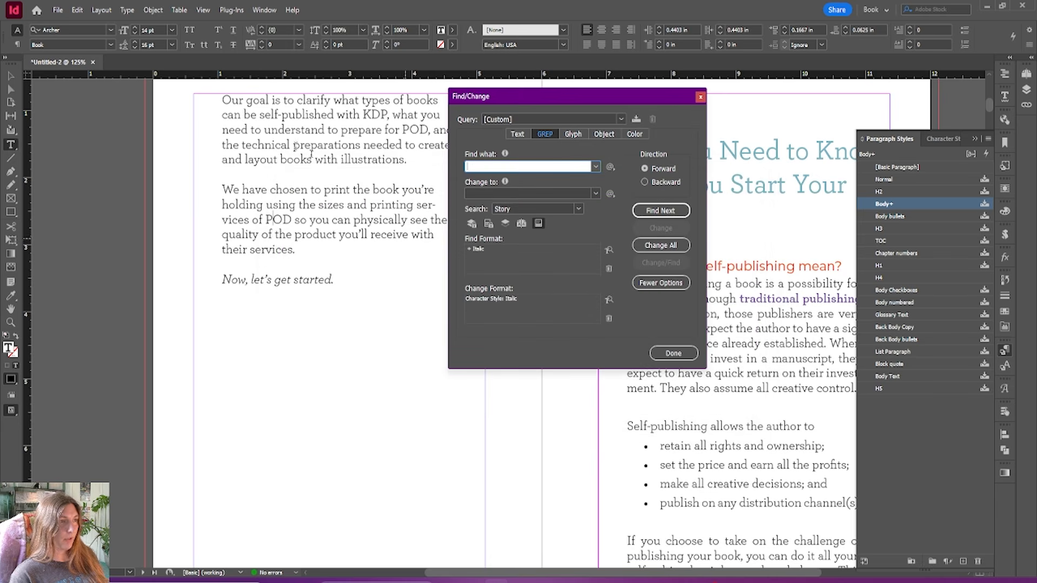
# Step: Check the exact font style used by the italic line "Now, let's get started."
pyautogui.moveTo(525, 96); pyautogui.dragTo(625, 83)
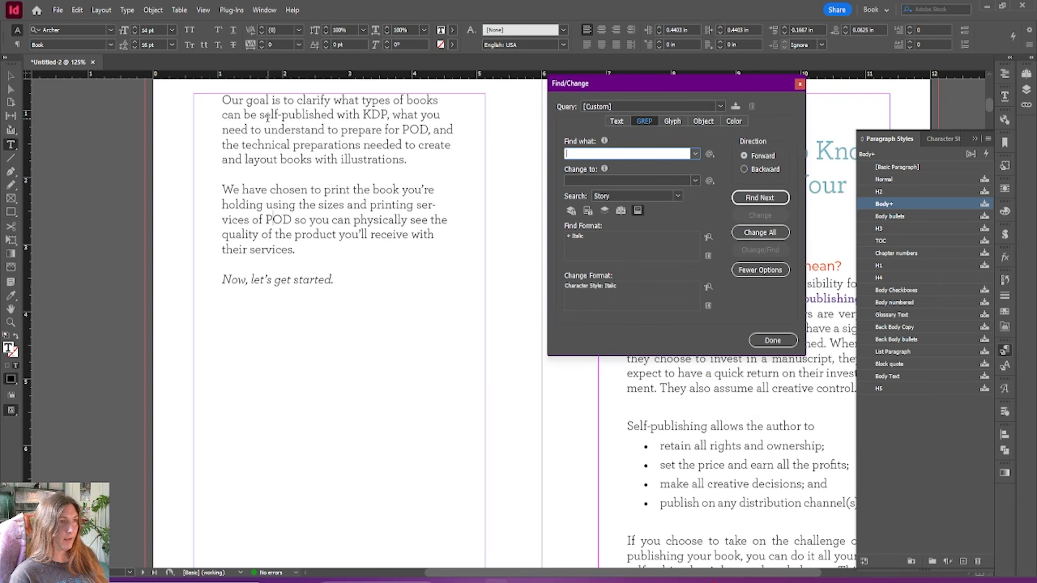
pyautogui.moveTo(268, 125); pyautogui.dragTo(303, 168)
pyautogui.click(276, 125)
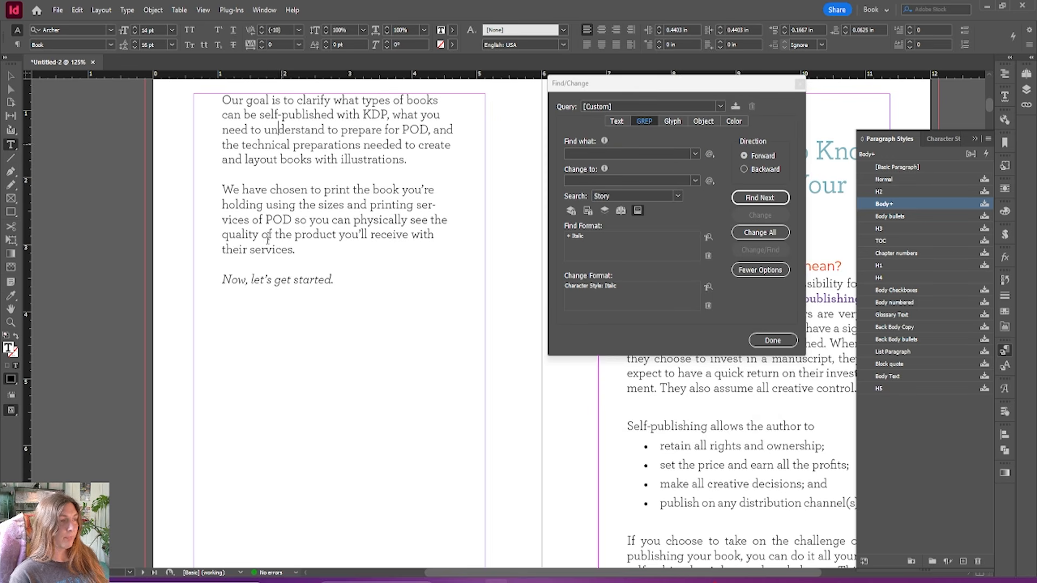
pyautogui.click(260, 278)
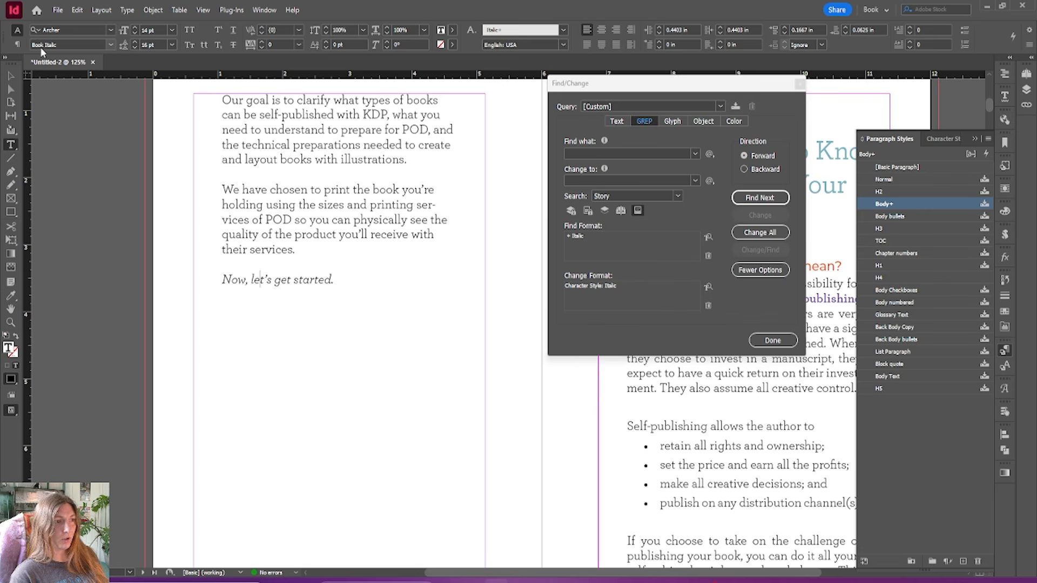
# Step: Change the find format's font style to Book Italic
pyautogui.moveTo(617, 90); pyautogui.dragTo(508, 132)
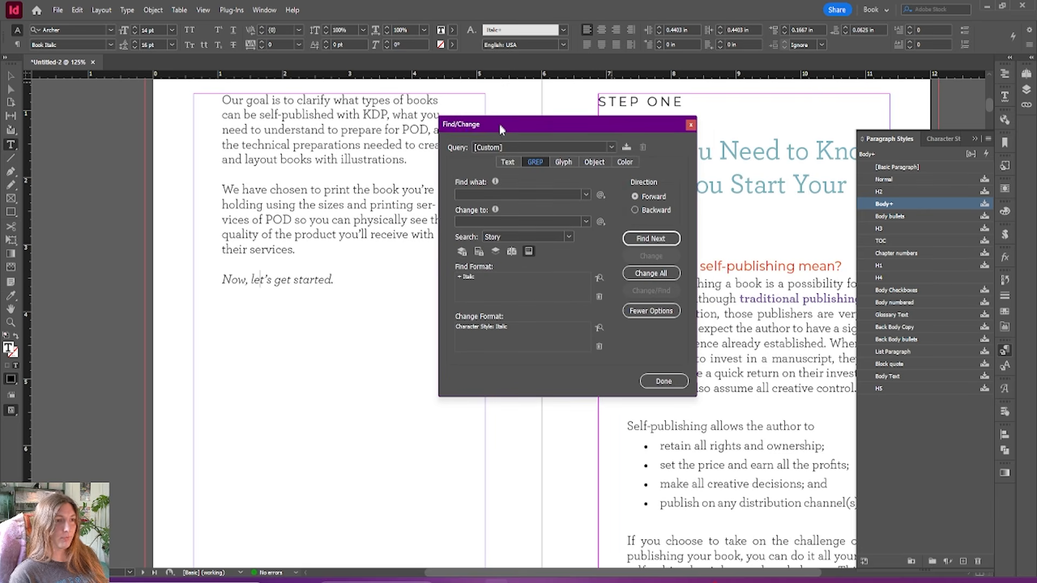
pyautogui.click(598, 280)
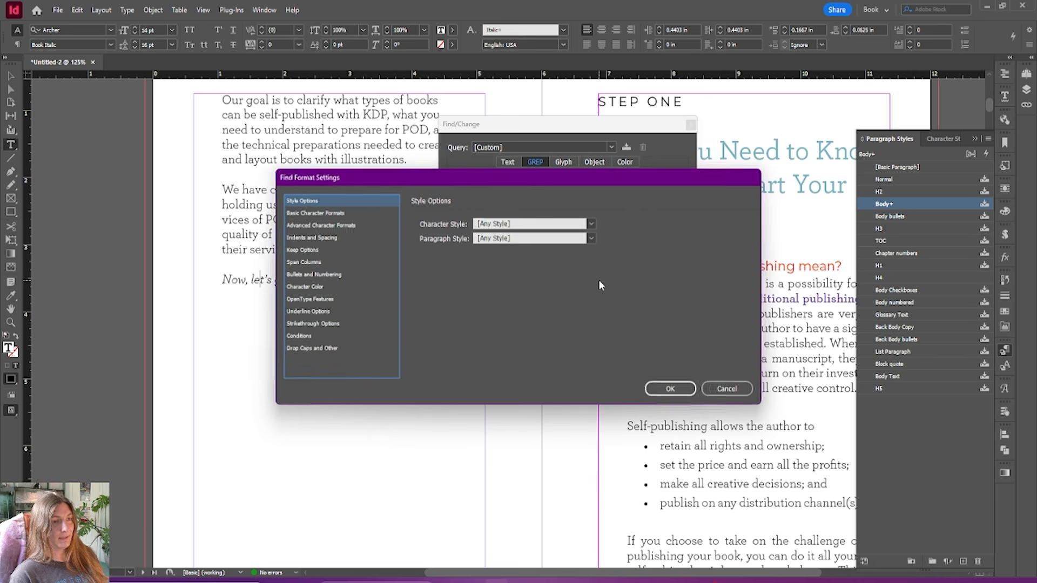
pyautogui.click(332, 213)
pyautogui.click(541, 236)
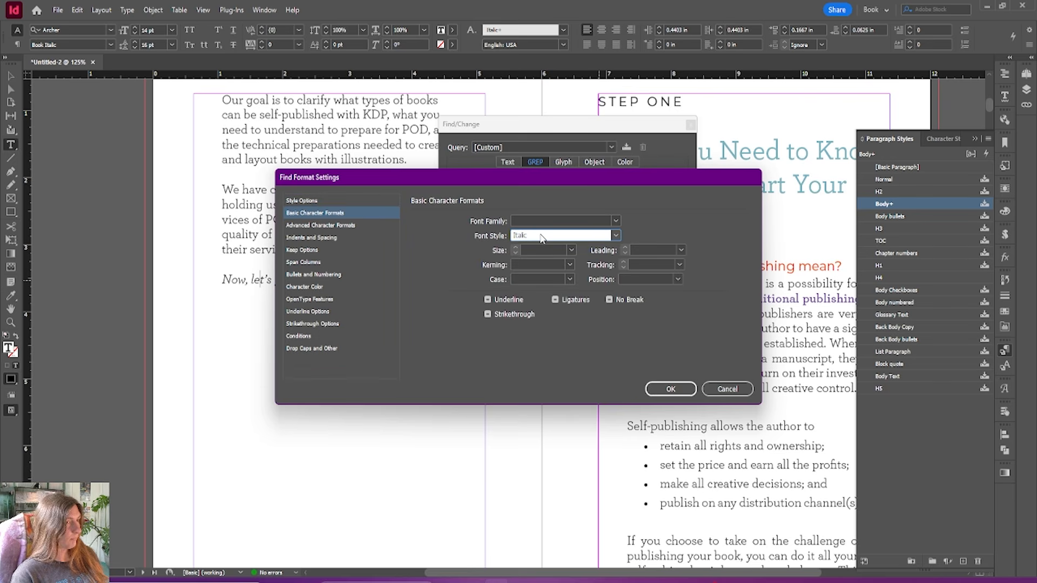
pyautogui.moveTo(541, 237); pyautogui.dragTo(497, 236)
pyautogui.press('Home')
pyautogui.write('Book')
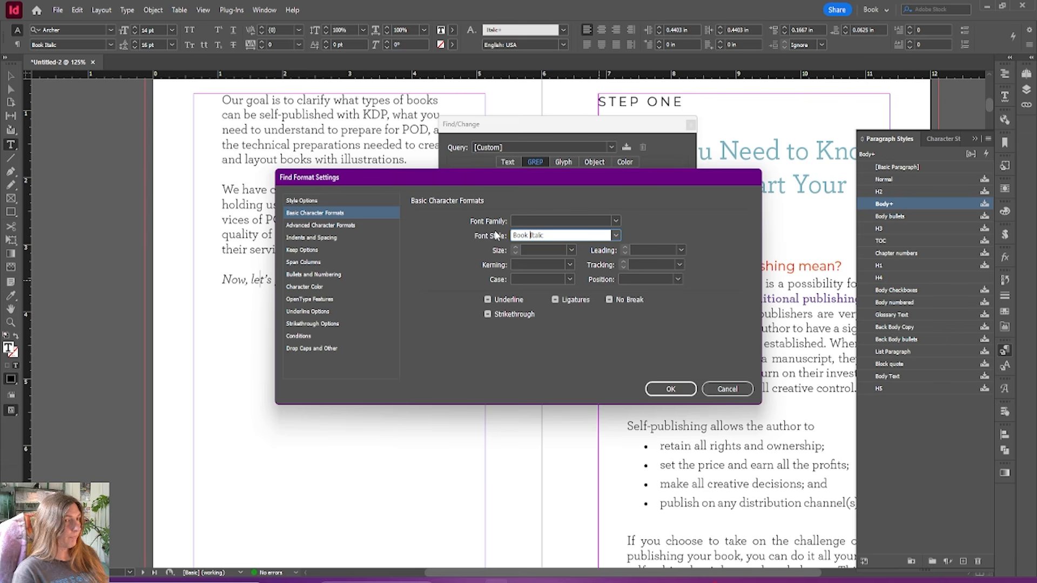
pyautogui.click(682, 393)
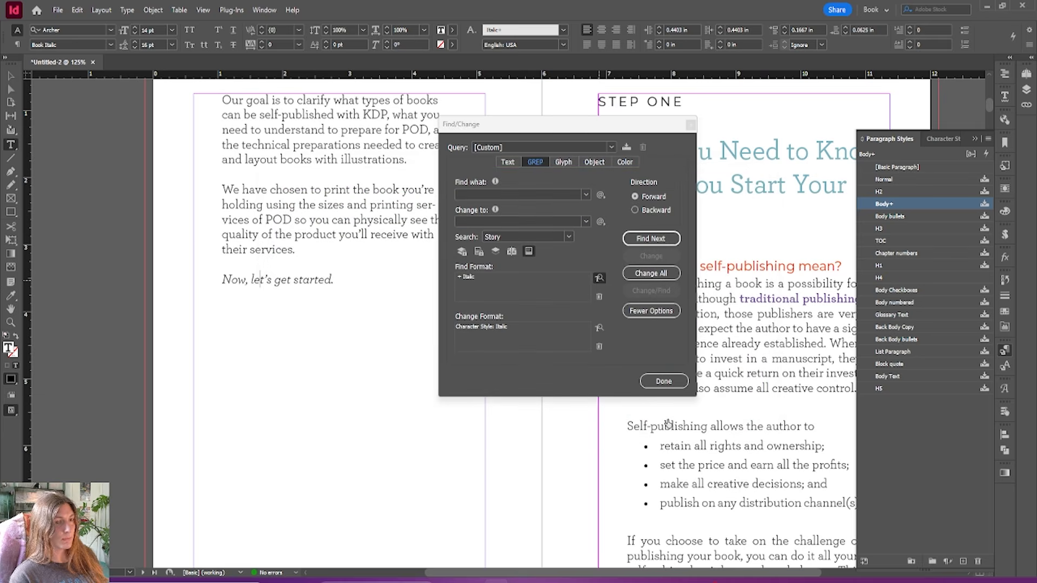
# Step: Start a new character style for the change format and name it Book Italic
pyautogui.click(600, 328)
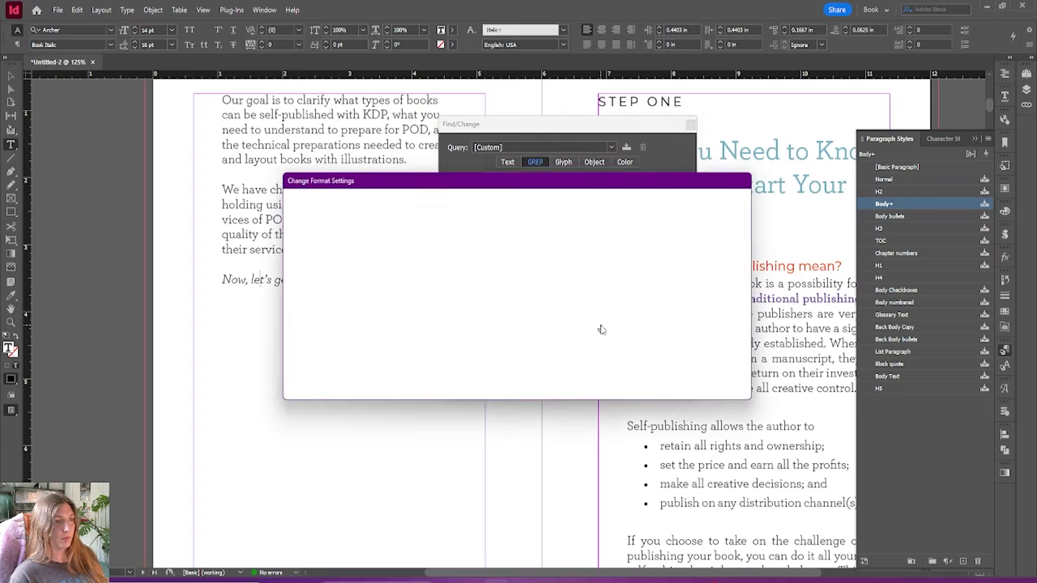
pyautogui.click(501, 224)
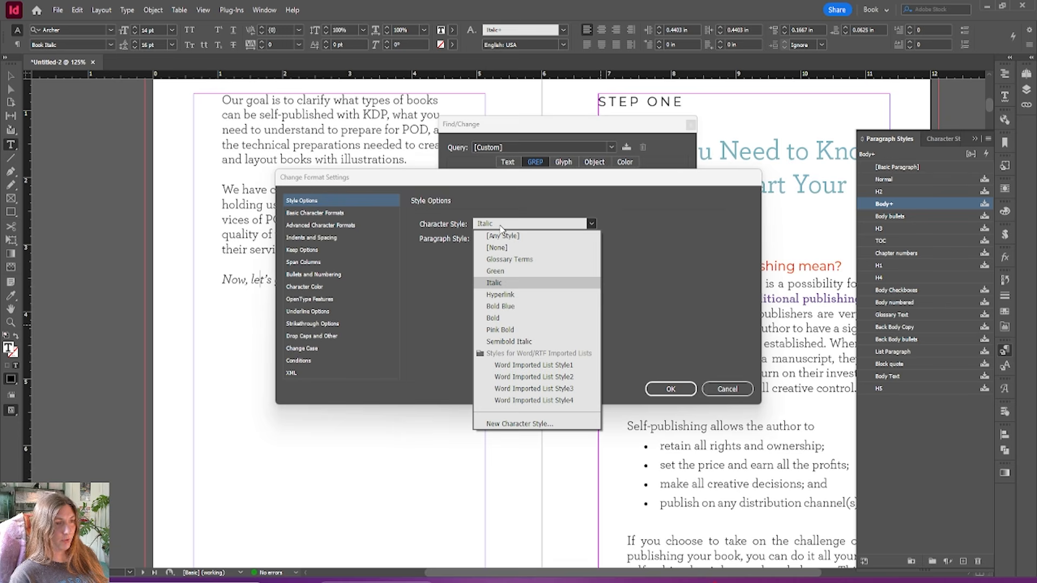
pyautogui.click(507, 424)
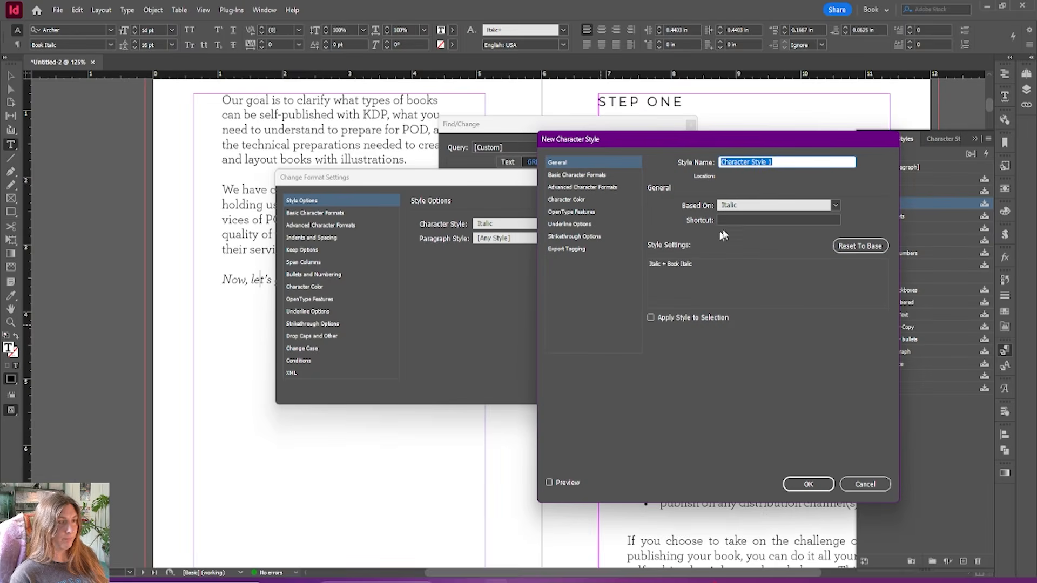
pyautogui.write('Bo')
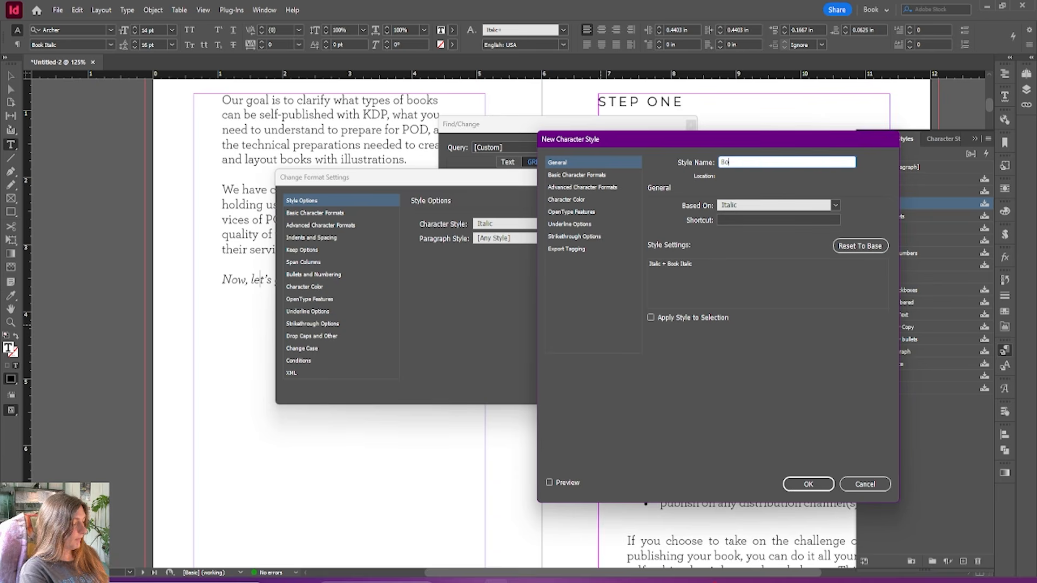
pyautogui.write('ok Italic')
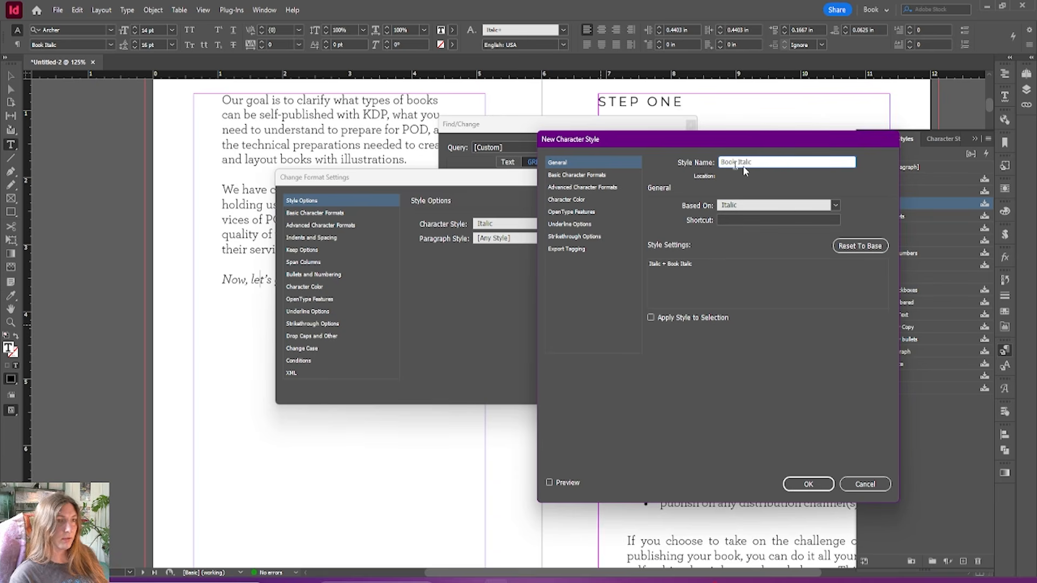
# Step: Base the Book Italic character style on [None] and use it as the change format's character style
pyautogui.click(602, 176)
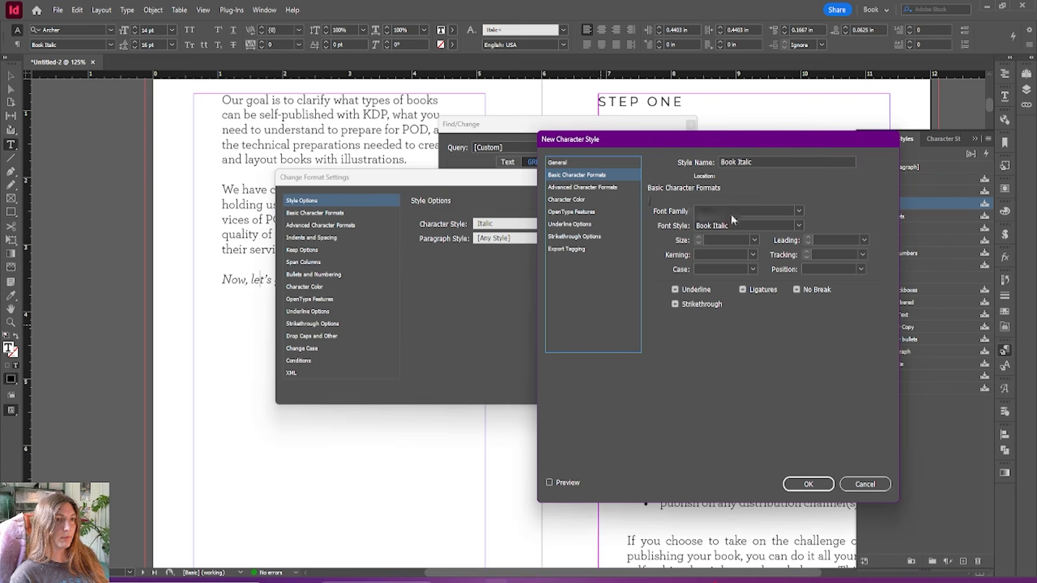
pyautogui.click(604, 162)
pyautogui.click(773, 206)
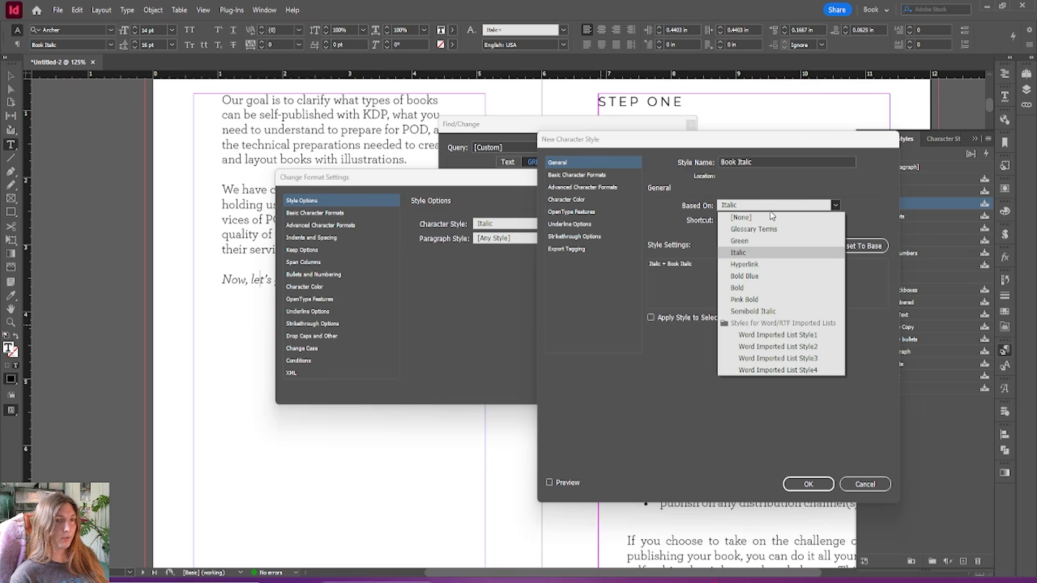
pyautogui.click(769, 218)
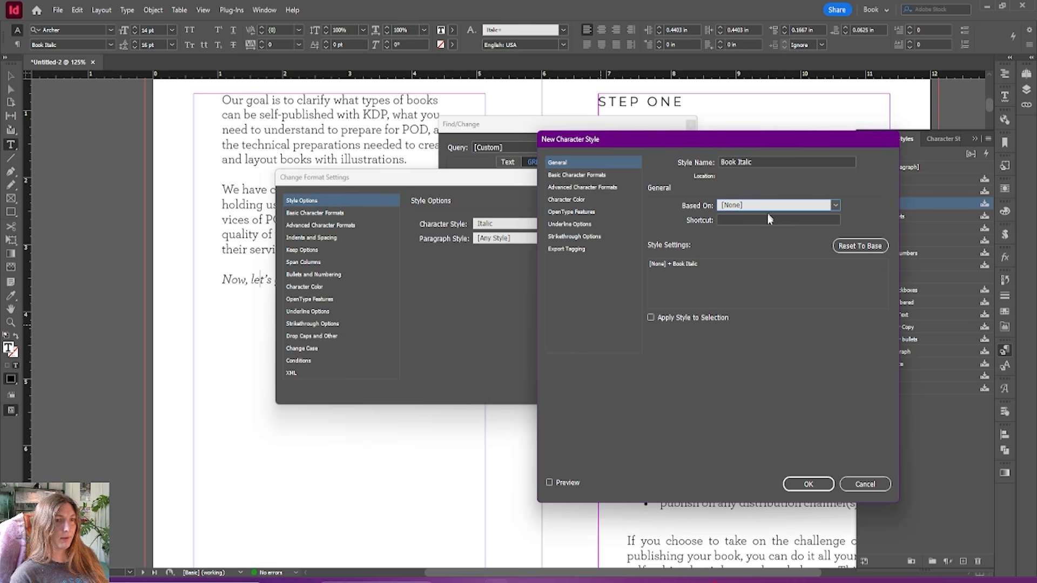
pyautogui.click(808, 483)
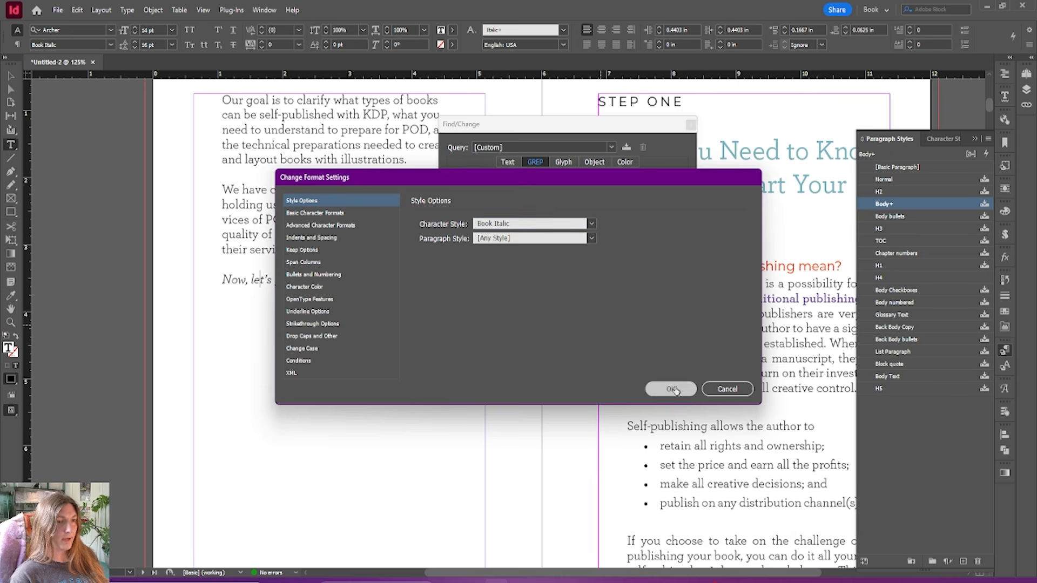
pyautogui.click(671, 389)
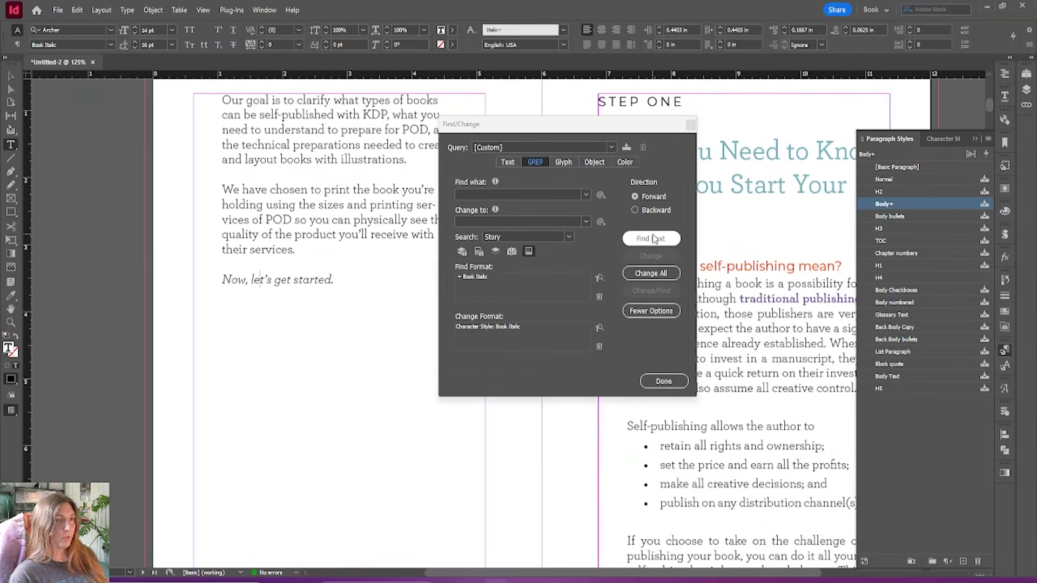
# Step: Find the Book Italic text in the story and apply the Book Italic character style to it
pyautogui.click(654, 239)
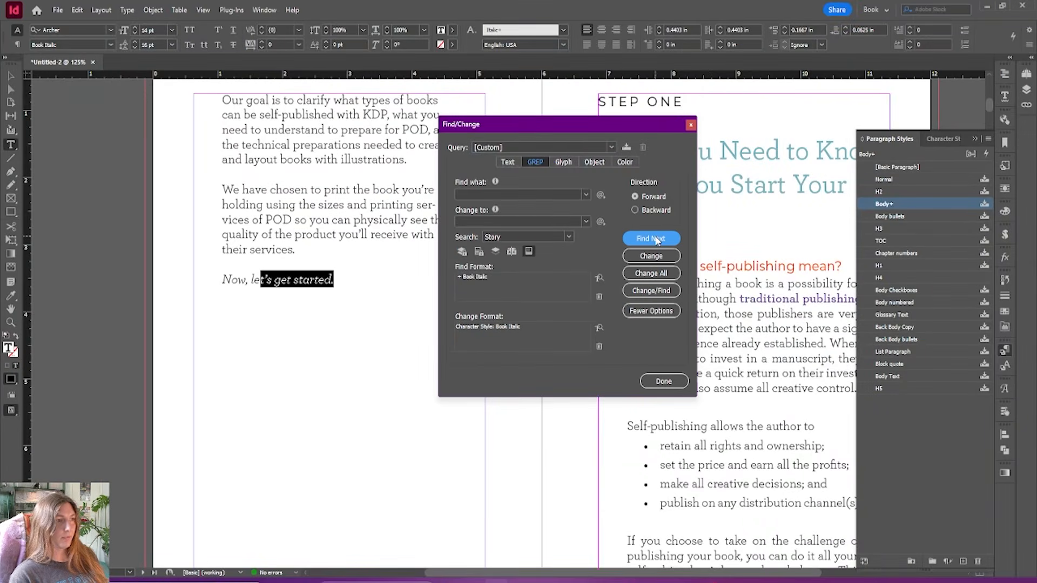
pyautogui.click(658, 239)
pyautogui.click(665, 238)
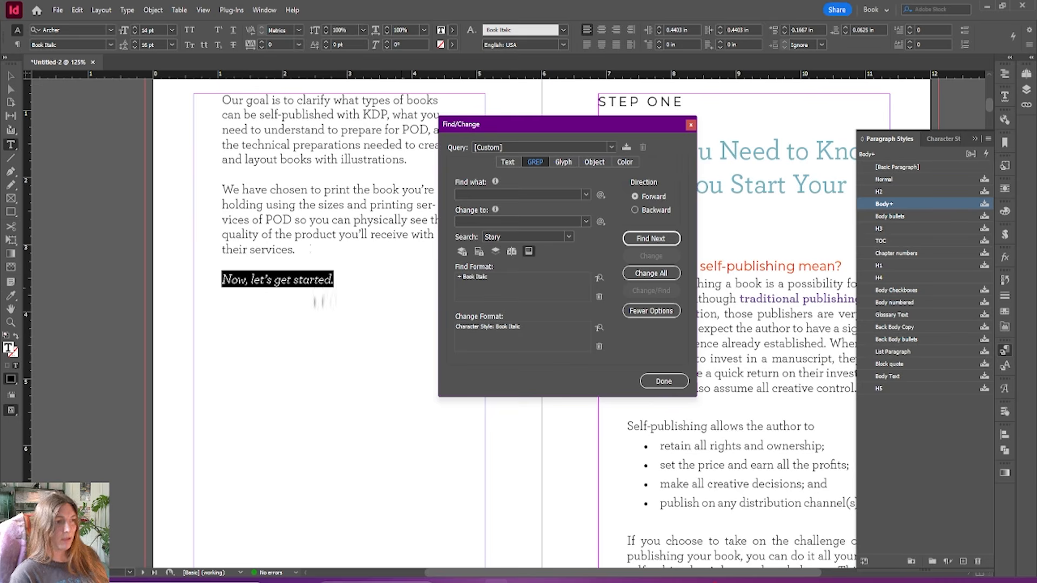
# Step: Check which character style is applied to the line "Now, let's get started."
pyautogui.click(271, 279)
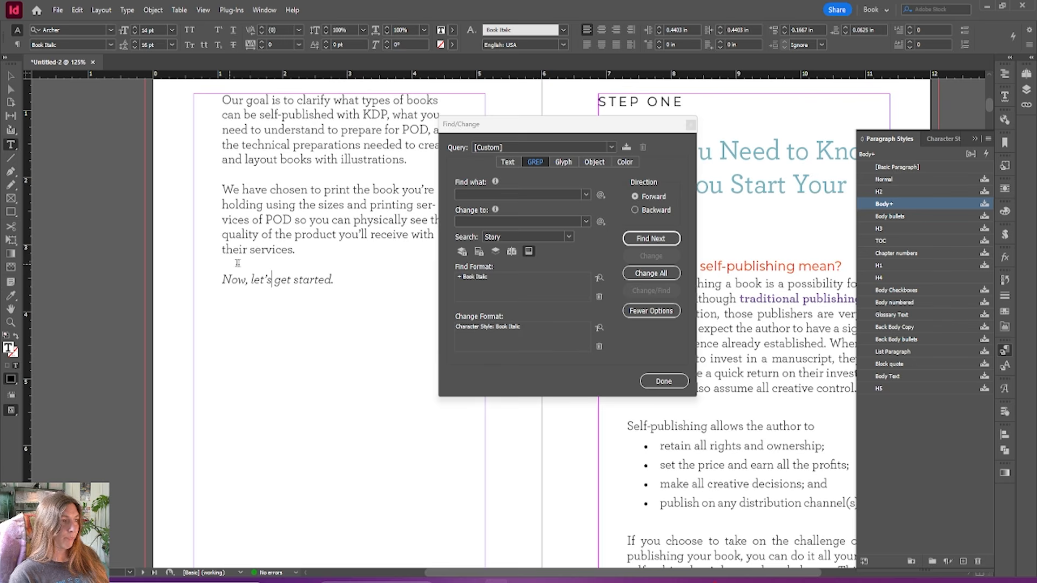
pyautogui.moveTo(240, 248); pyautogui.dragTo(332, 279)
pyautogui.click(318, 279)
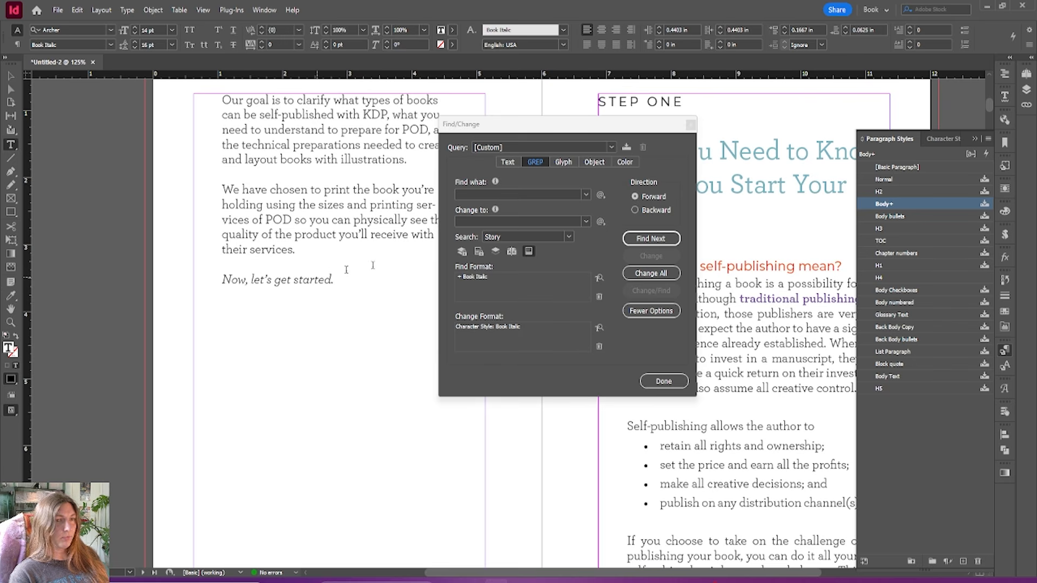
pyautogui.click(943, 139)
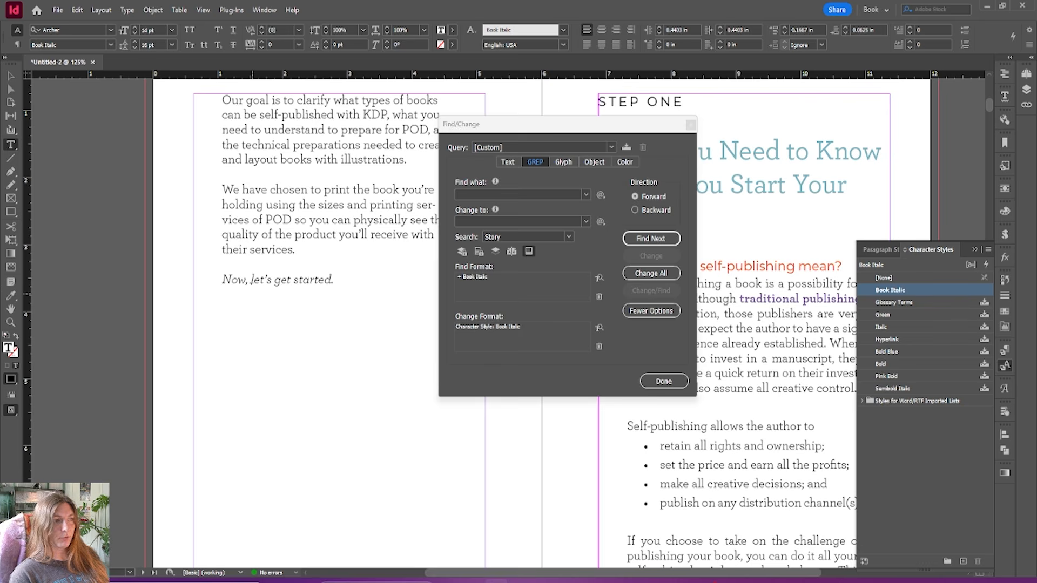
pyautogui.moveTo(222, 279); pyautogui.dragTo(298, 279)
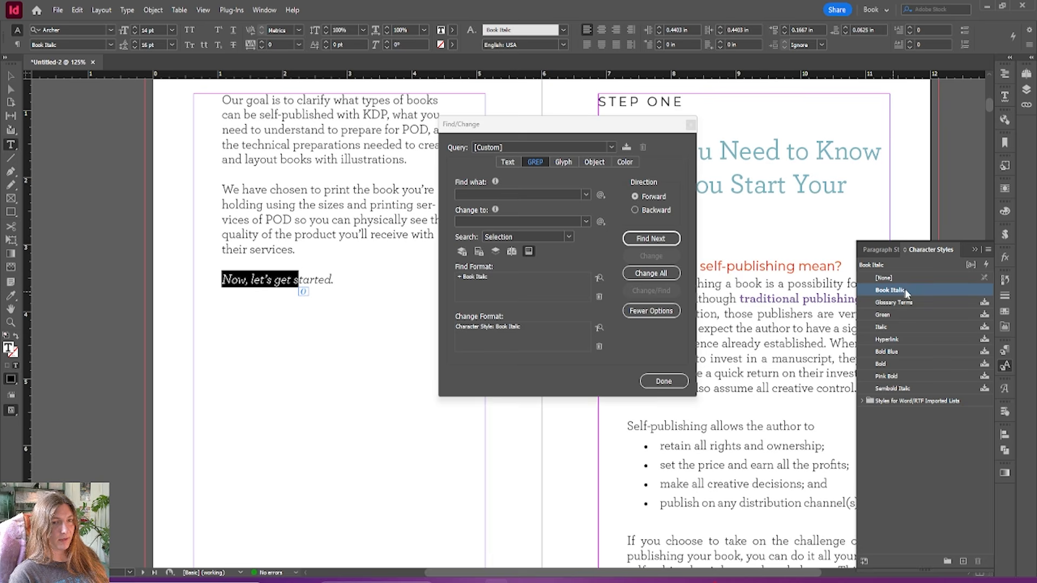
# Step: Clear all overrides from the last two paragraphs, ending with "Now, let's get started.", and check that line's character style
pyautogui.moveTo(283, 220); pyautogui.dragTo(309, 274)
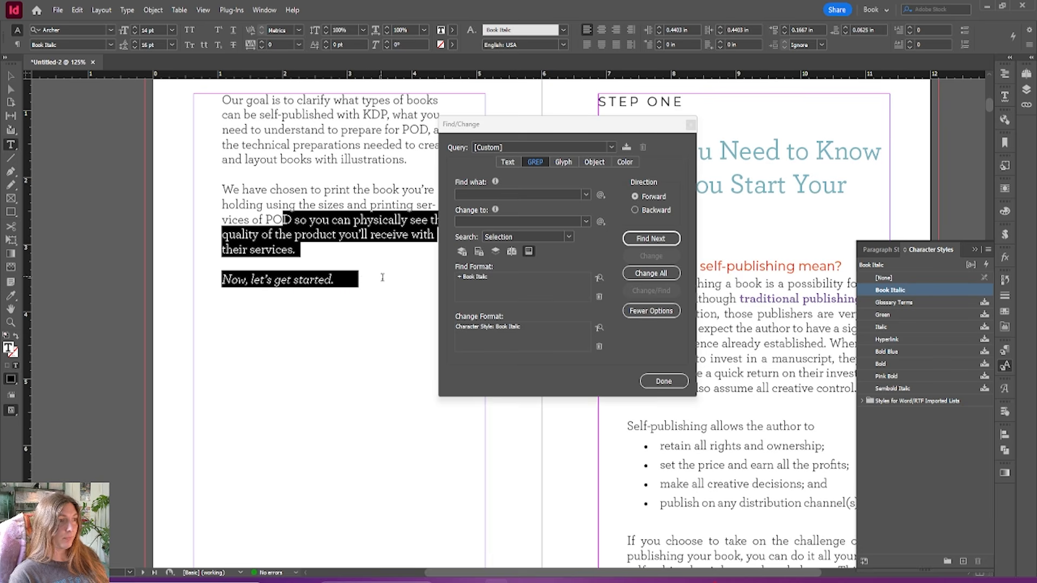
pyautogui.rightClick(309, 275)
pyautogui.click(364, 255)
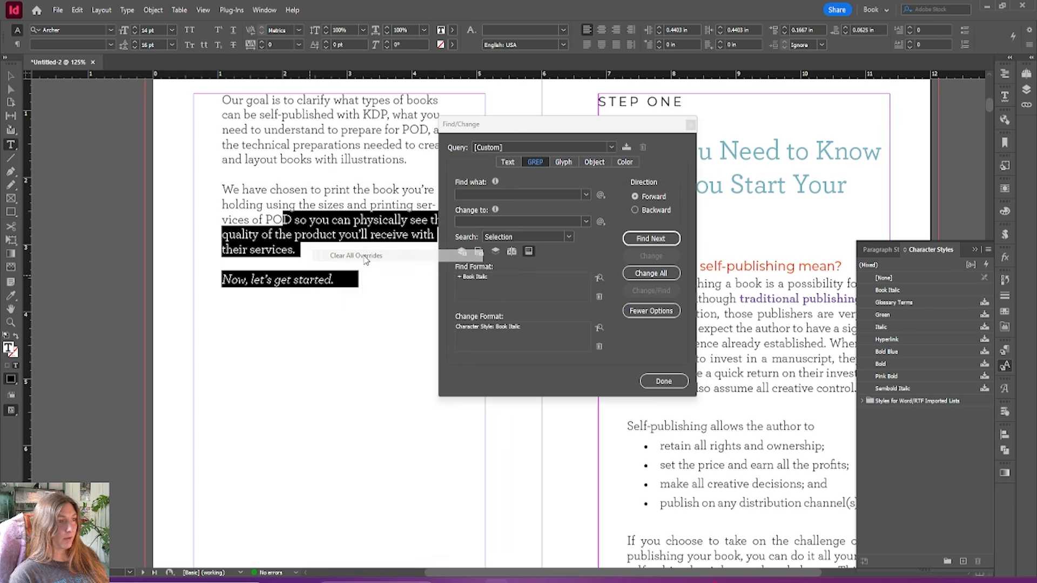
pyautogui.click(363, 254)
pyautogui.moveTo(222, 257); pyautogui.dragTo(333, 258)
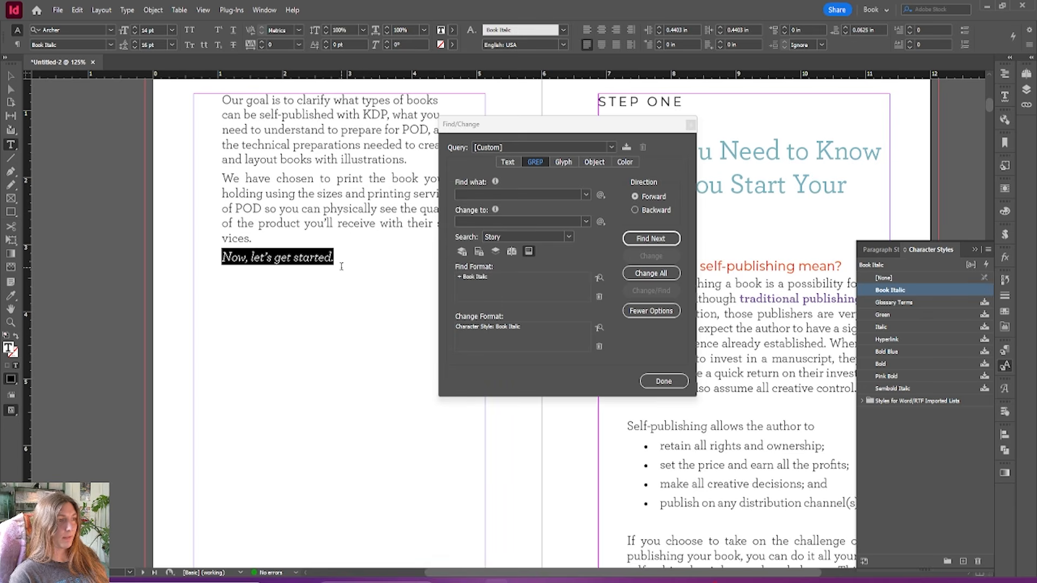
pyautogui.click(303, 257)
pyautogui.moveTo(589, 130); pyautogui.dragTo(601, 182)
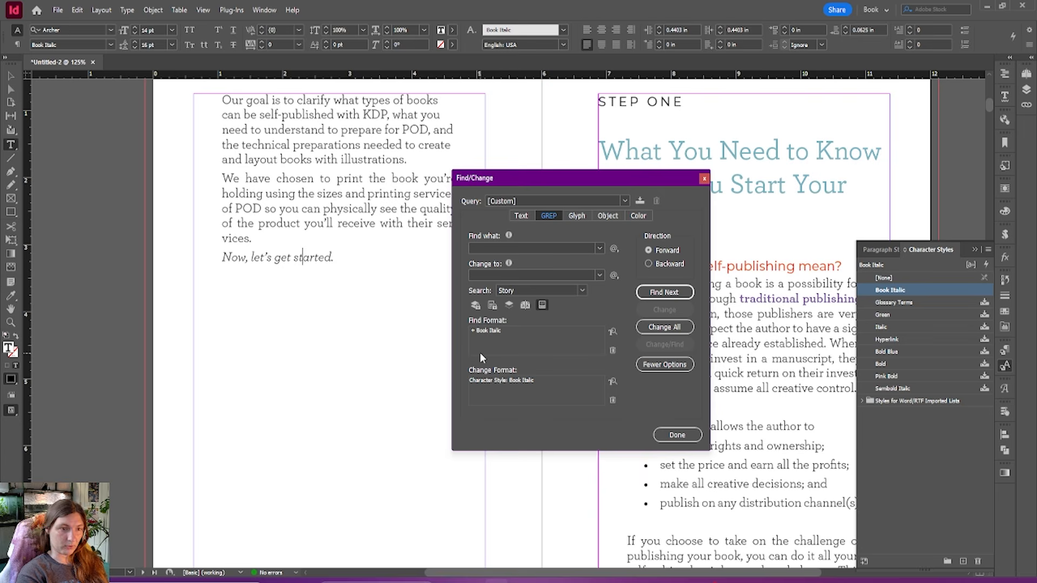
pyautogui.moveTo(588, 173); pyautogui.dragTo(402, 223)
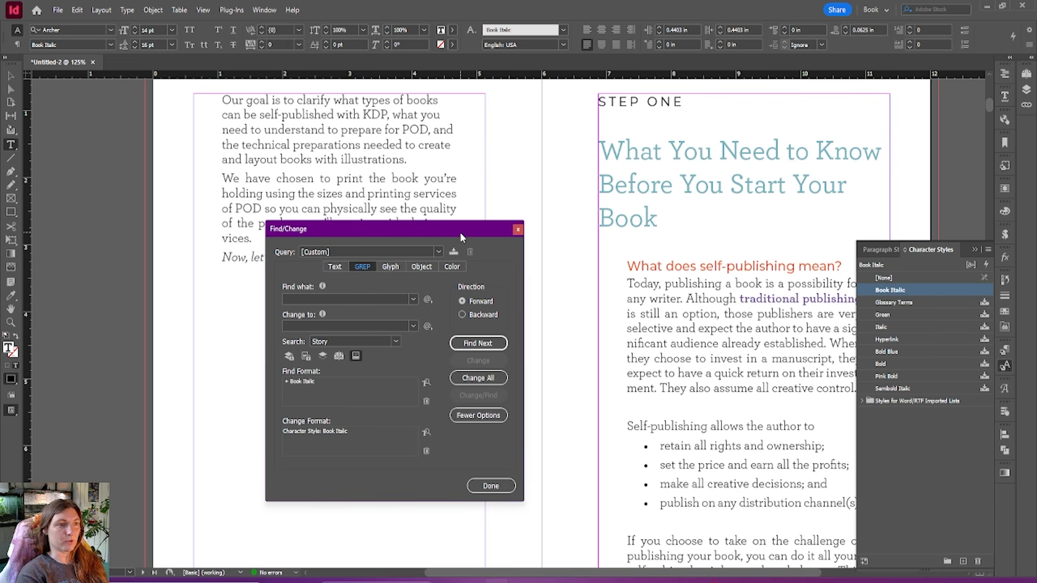
pyautogui.moveTo(460, 232); pyautogui.dragTo(579, 190)
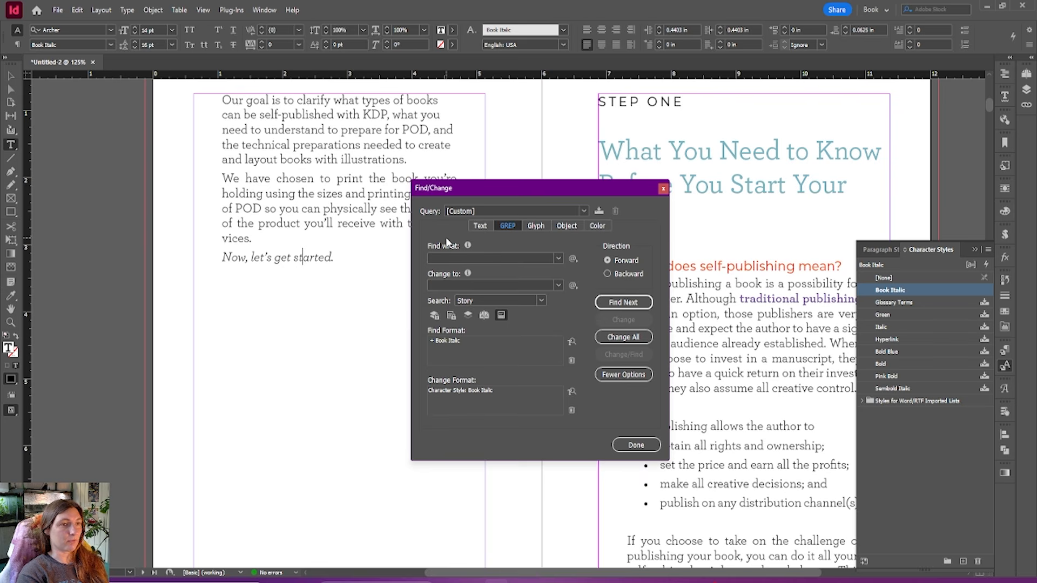
pyautogui.moveTo(480, 187); pyautogui.dragTo(458, 150)
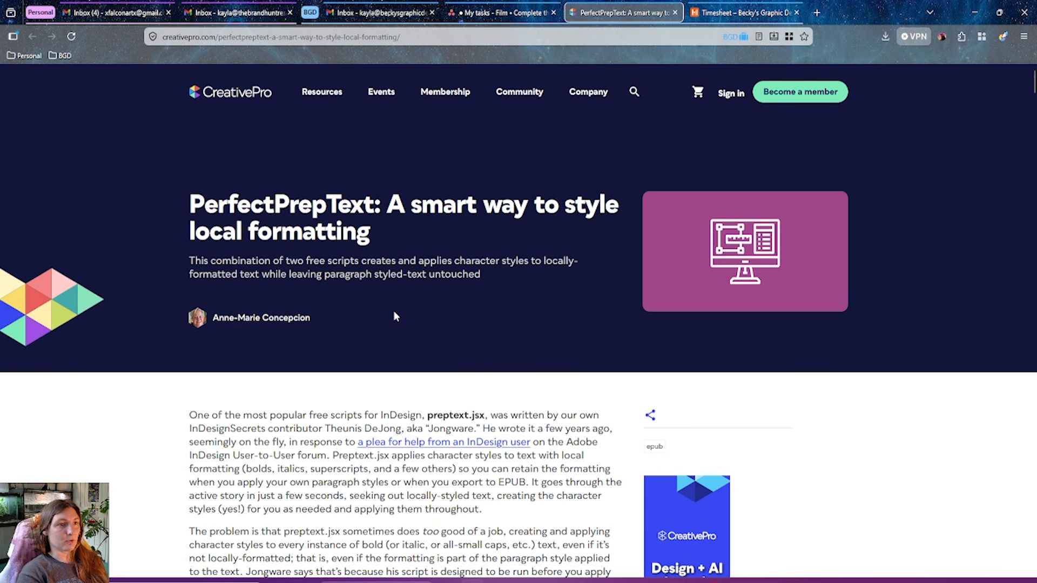
# Step: Switch to the browser, read the CreativePro article on the PerfectPrepText scripts for styling local formatting, and select its web address
pyautogui.scroll(-1, 395, 316)
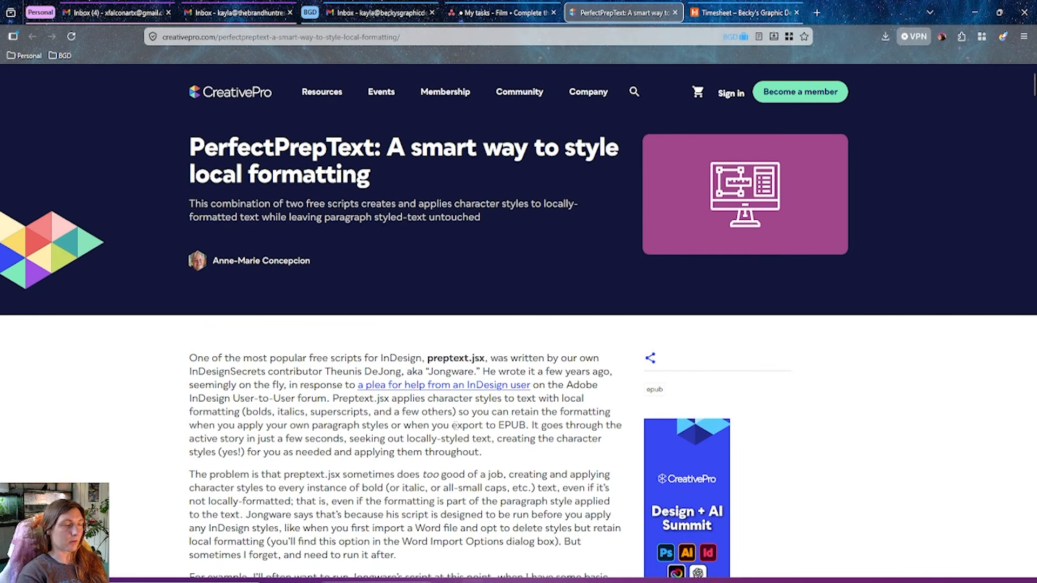
pyautogui.scroll(-2, 454, 425)
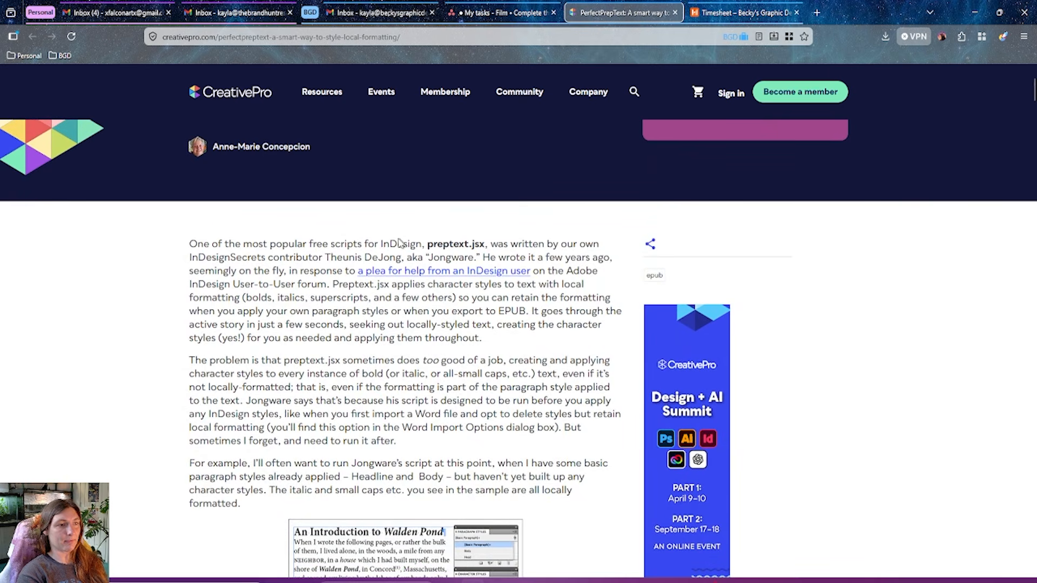
pyautogui.moveTo(398, 244); pyautogui.dragTo(476, 258)
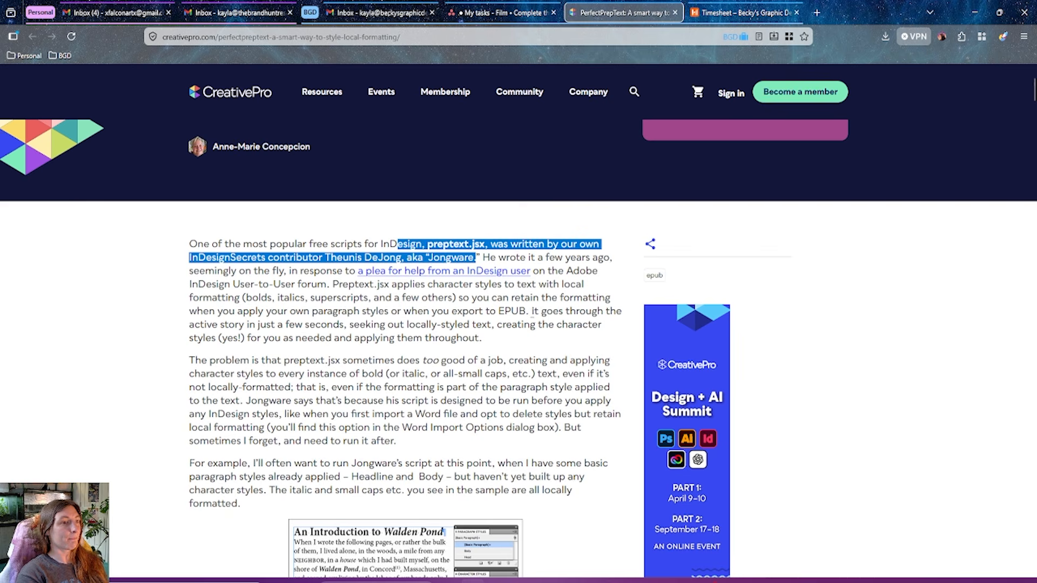
pyautogui.click(406, 367)
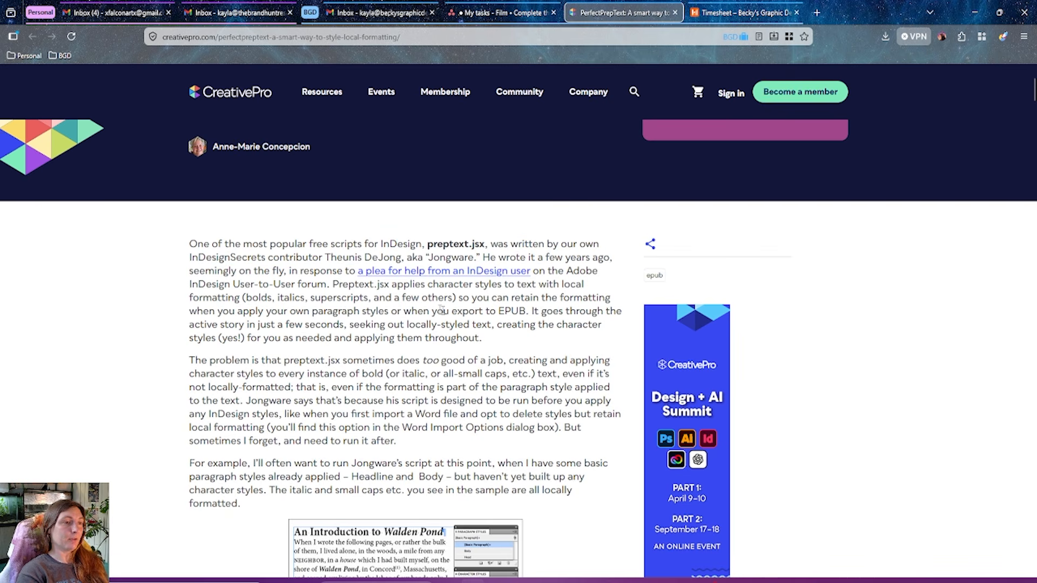
pyautogui.scroll(-6, 441, 310)
pyautogui.scroll(-4, 437, 323)
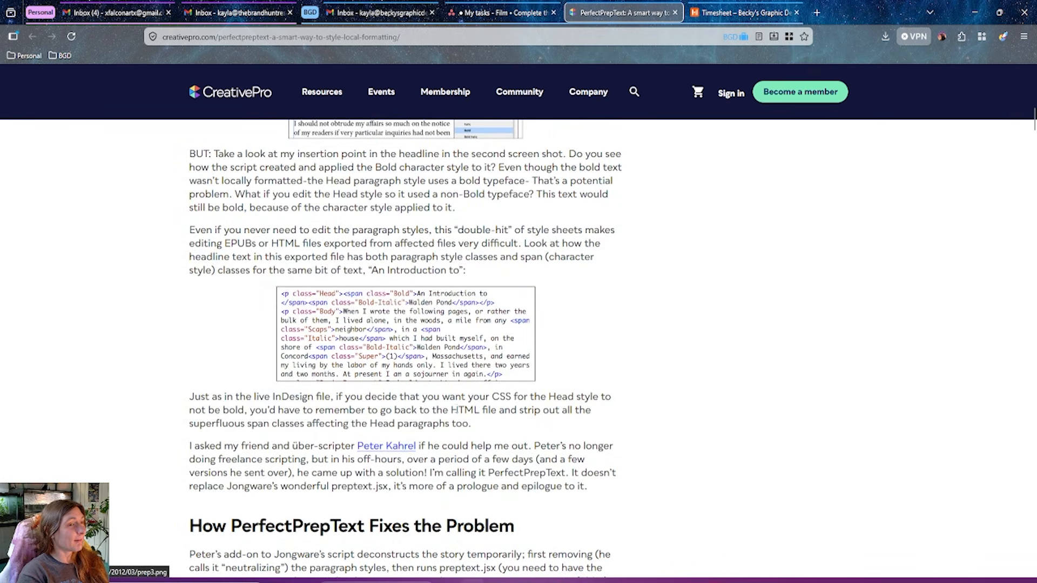
pyautogui.scroll(-7, 436, 319)
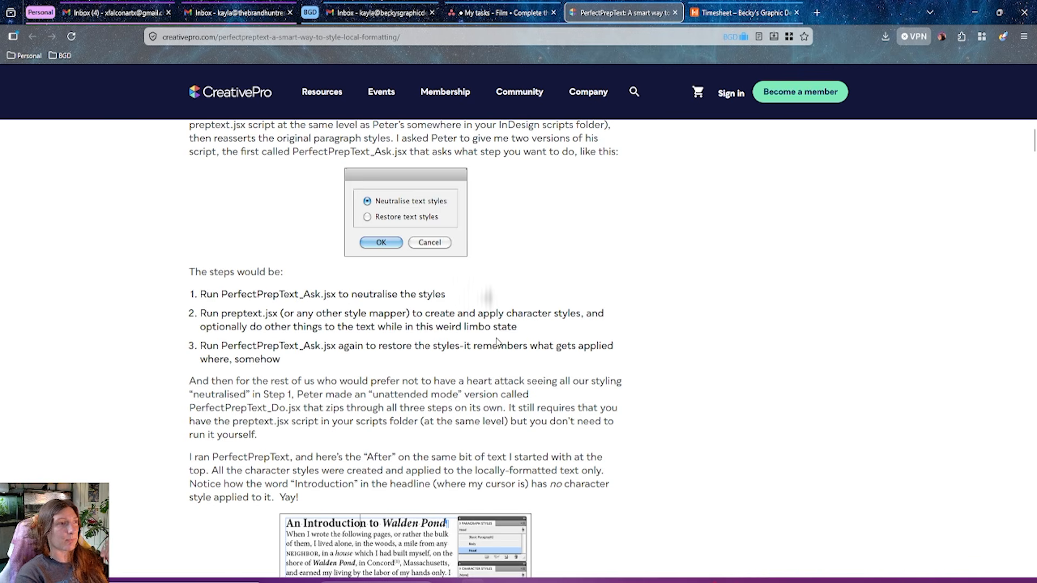
pyautogui.click(409, 38)
pyautogui.moveTo(409, 38); pyautogui.dragTo(162, 37)
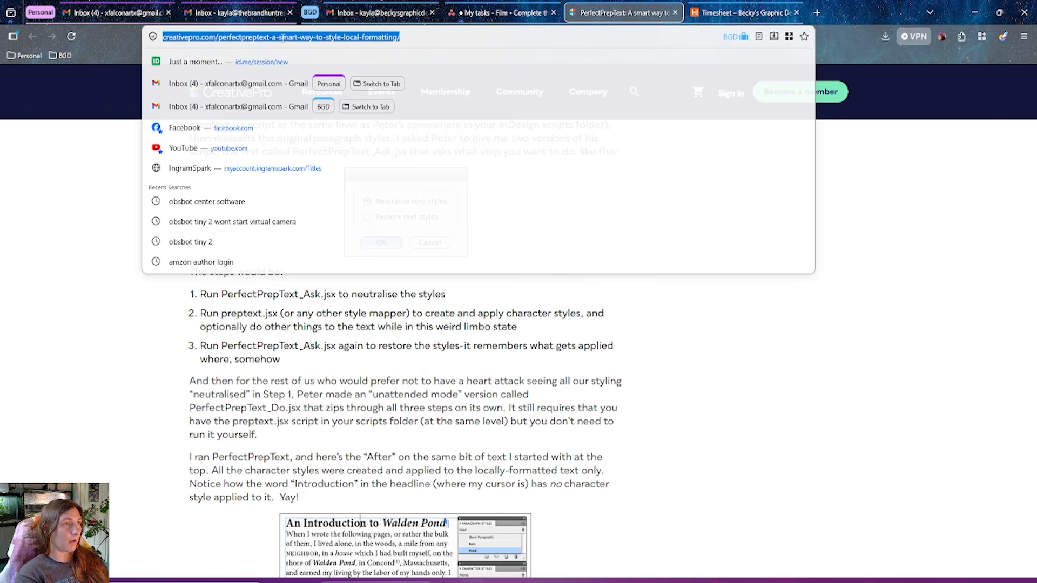
# Step: Download PerfectPrepText.zip from the end of the CreativePro article and show the file in the Downloads folder
pyautogui.click(95, 178)
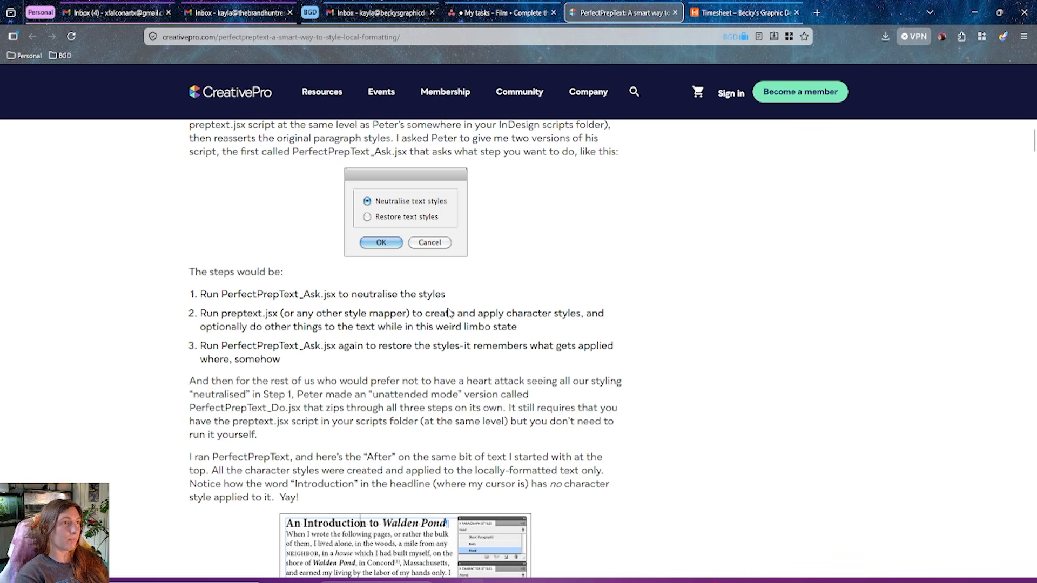
pyautogui.scroll(-10, 448, 312)
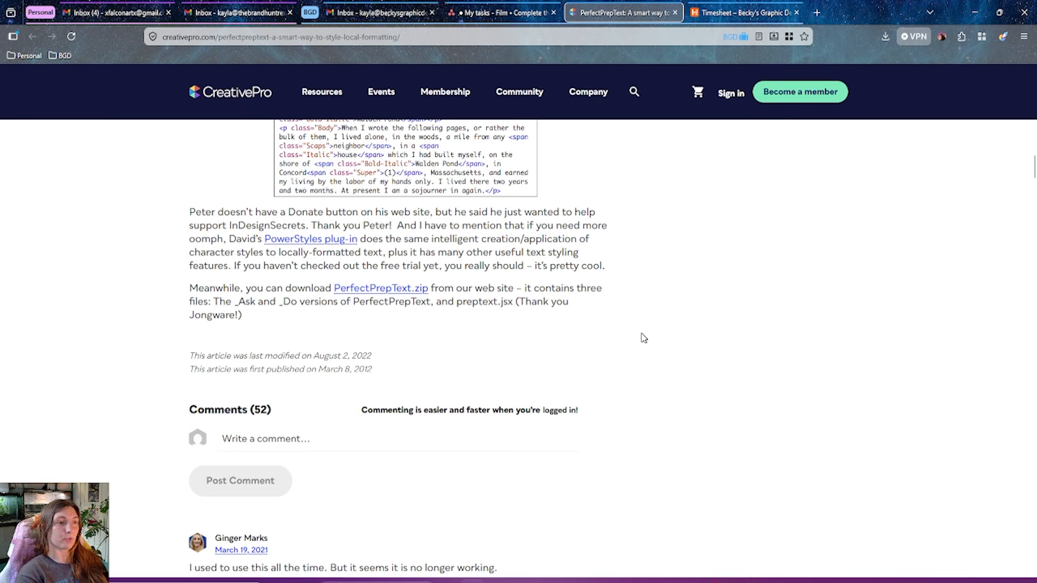
pyautogui.click(401, 289)
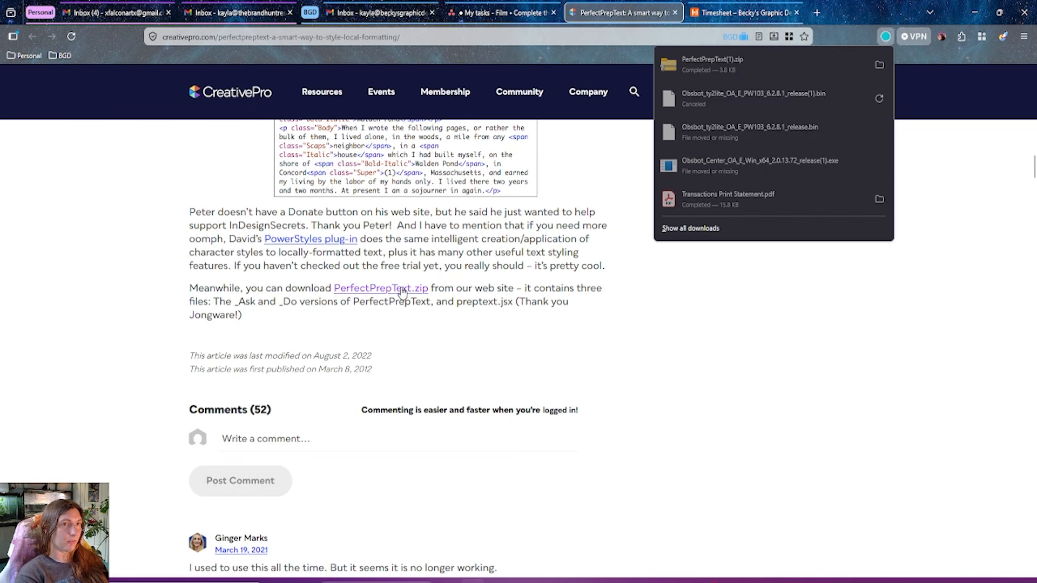
pyautogui.click(879, 64)
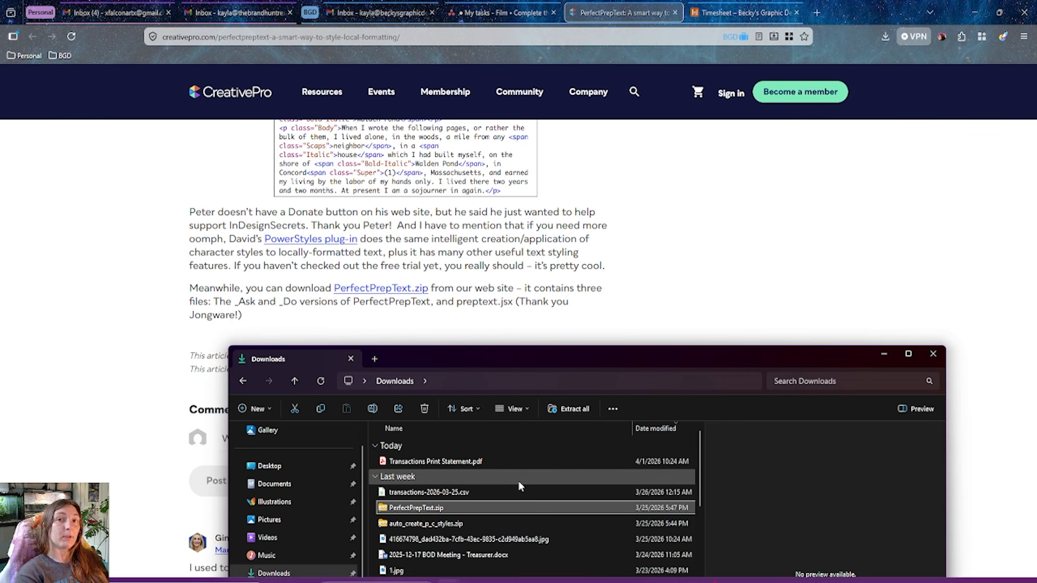
# Step: Extract PerfectPrepText.zip to D:\Downloads\PerfectPrepText and move the window with the extracted files into clear view
pyautogui.rightClick(474, 506)
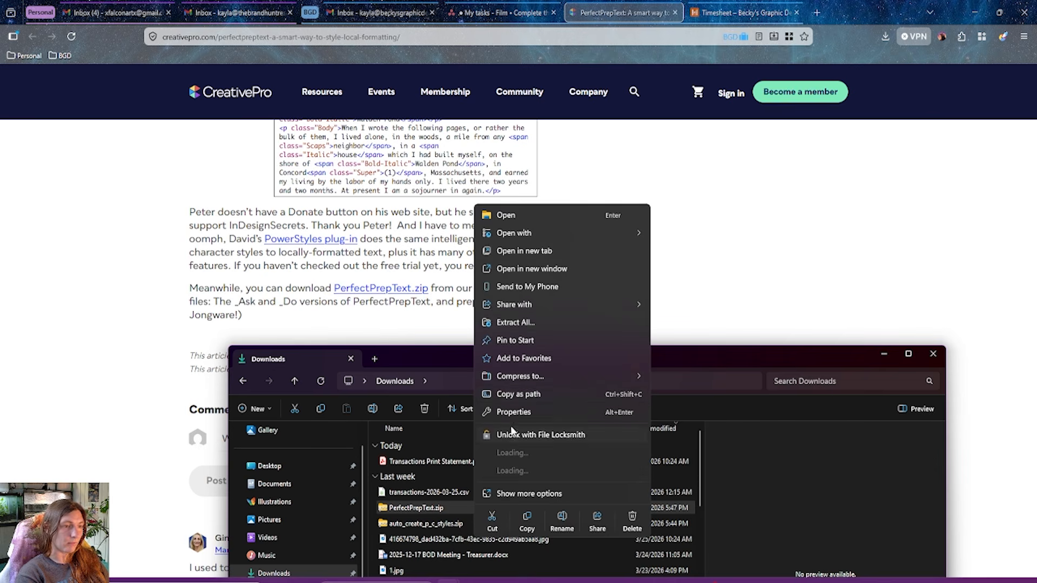
pyautogui.click(536, 322)
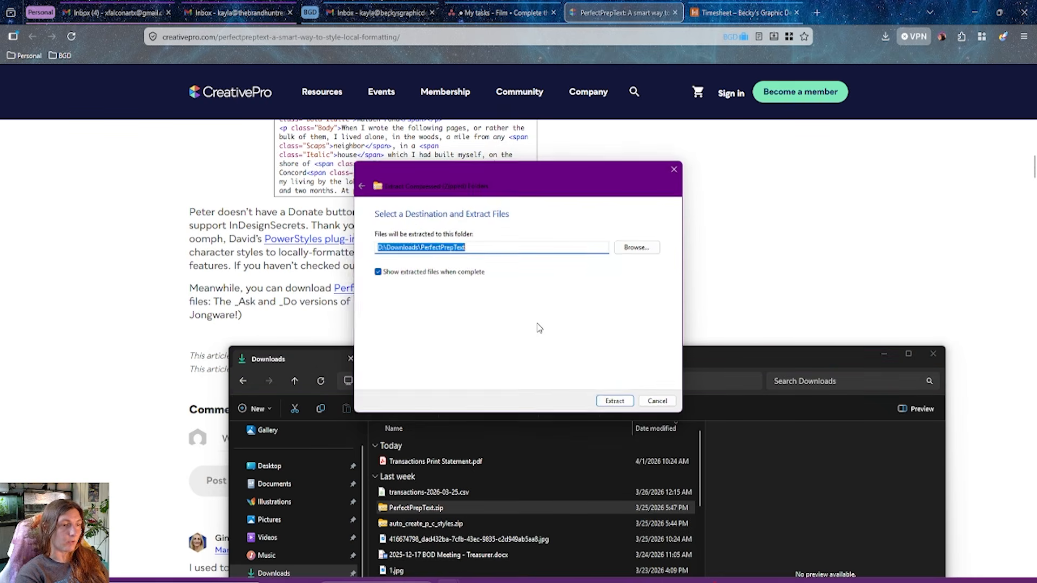
pyautogui.click(607, 402)
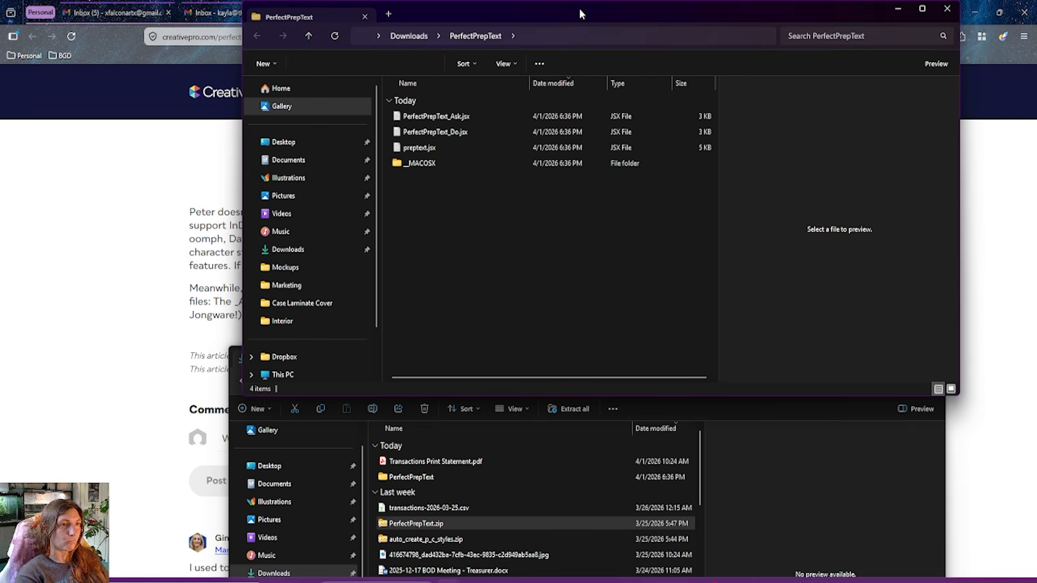
pyautogui.moveTo(580, 14); pyautogui.dragTo(545, 176)
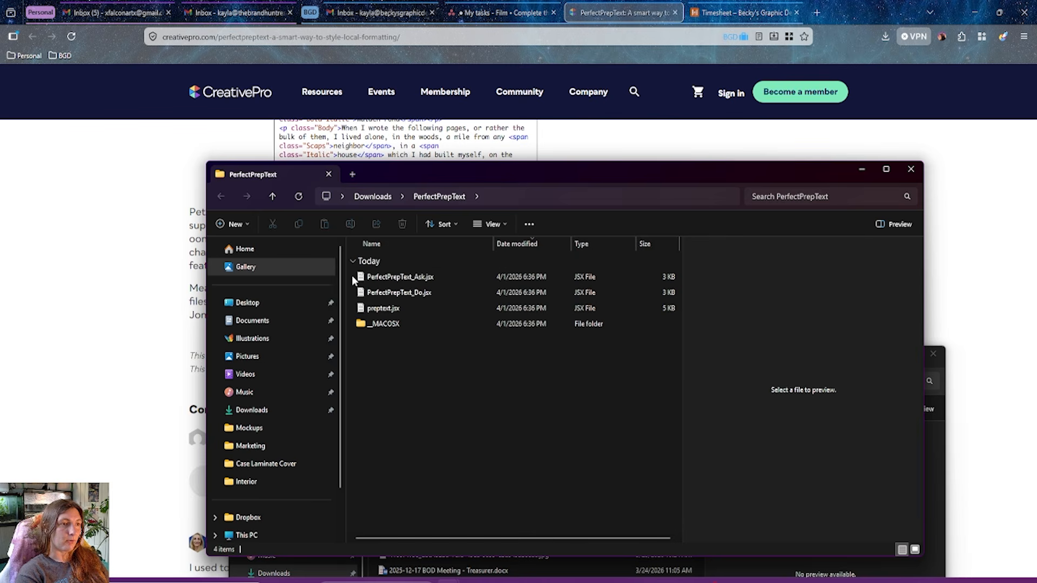
# Step: Cut PerfectPrepText_Ask.jsx, PerfectPrepText_Do.jsx and preptext.jsx from the extracted folder
pyautogui.moveTo(351, 275); pyautogui.dragTo(383, 293)
pyautogui.click(379, 310)
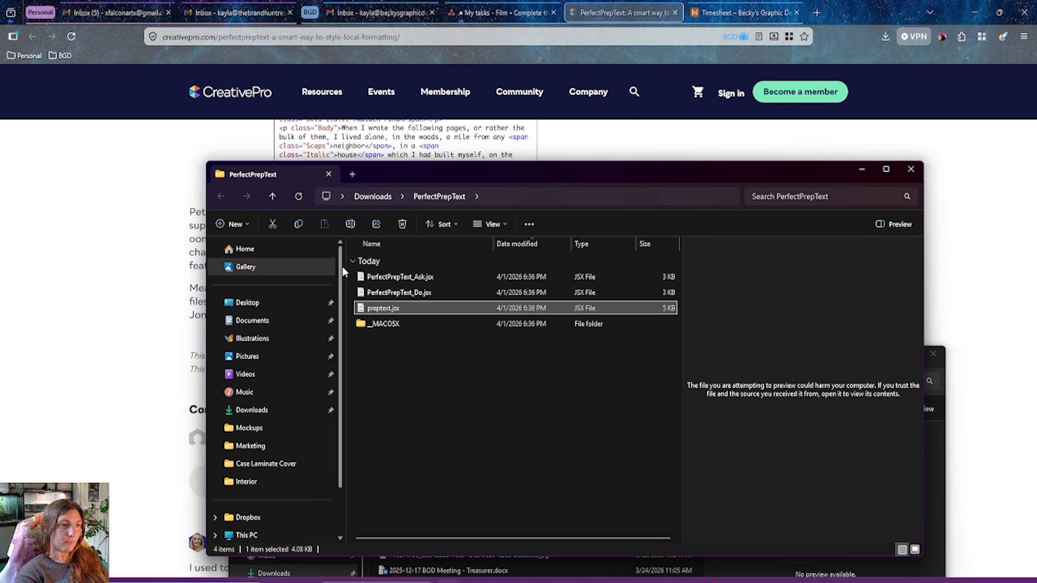
pyautogui.moveTo(351, 275); pyautogui.dragTo(375, 308)
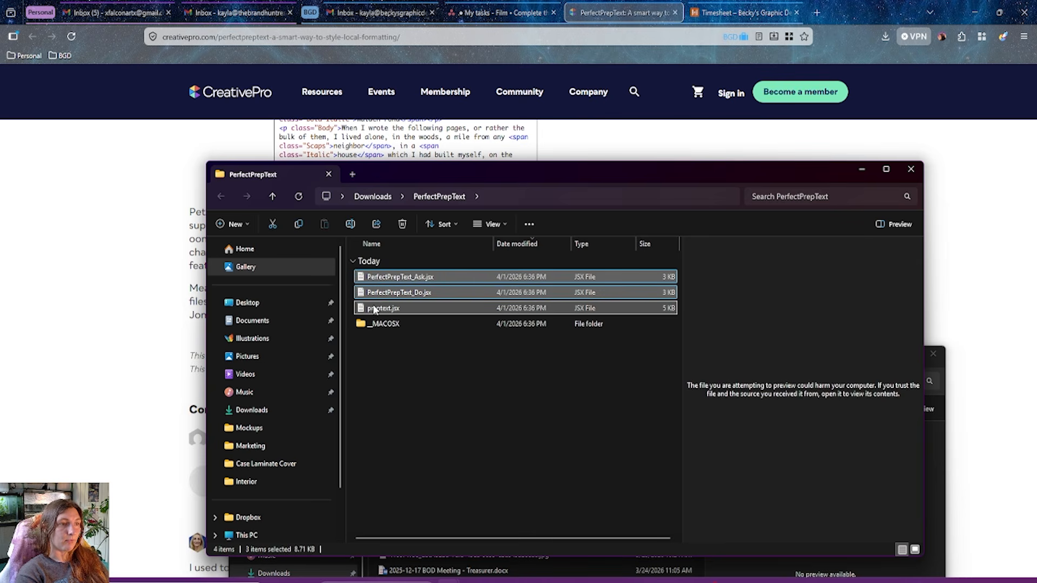
pyautogui.hotkey('ctrl', 'c')
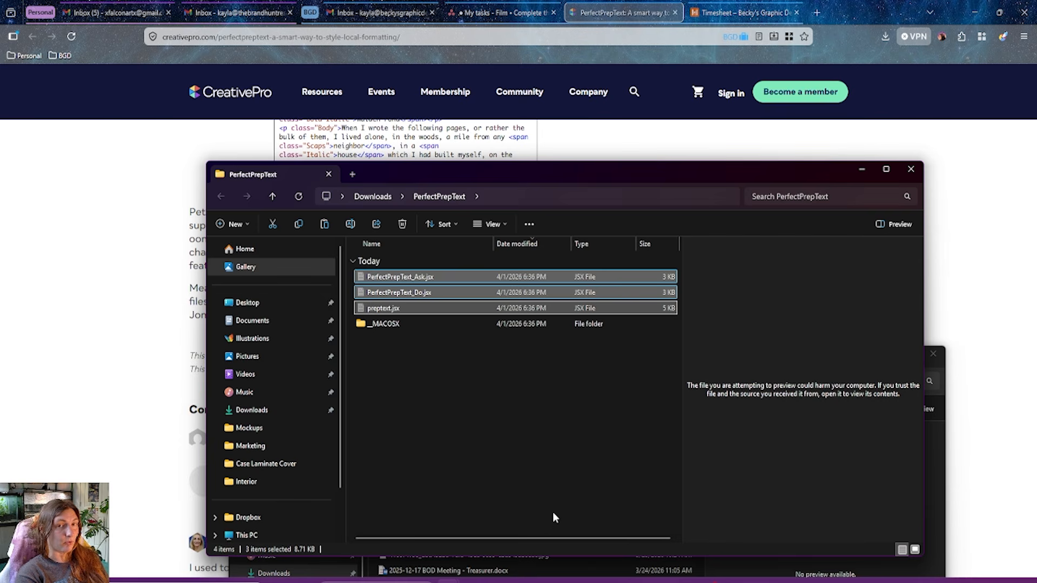
# Step: Switch to InDesign, reveal its sample JavaScript scripts folder in File Explorer and check the folder's full path
pyautogui.click(496, 582)
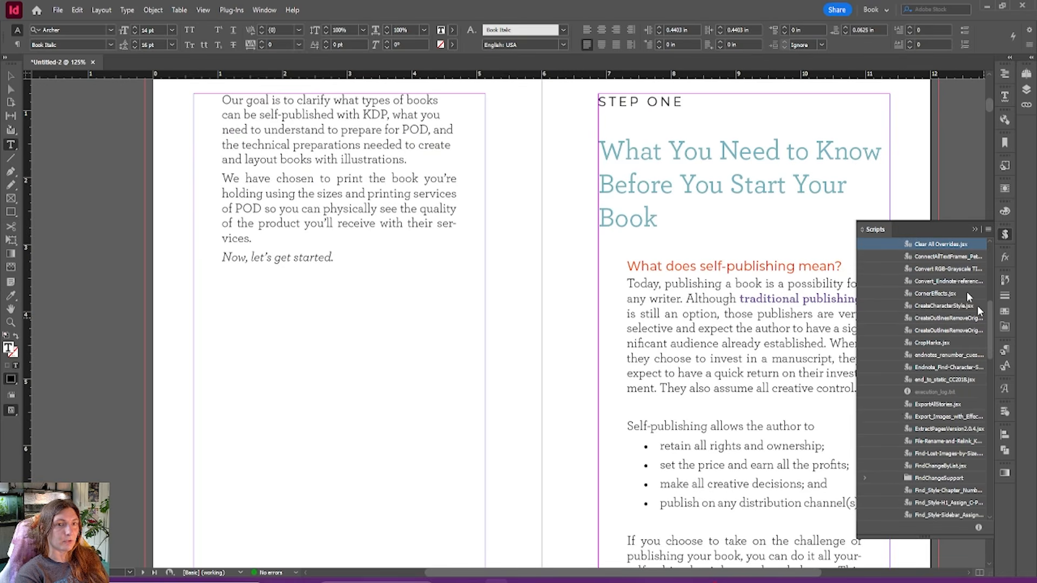
pyautogui.click(921, 318)
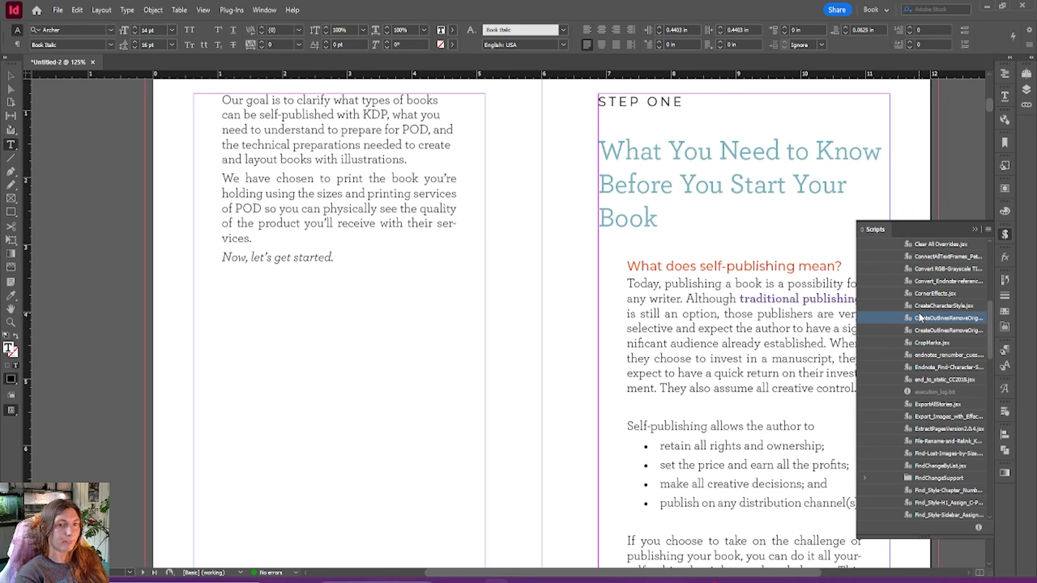
pyautogui.rightClick(920, 317)
pyautogui.click(937, 350)
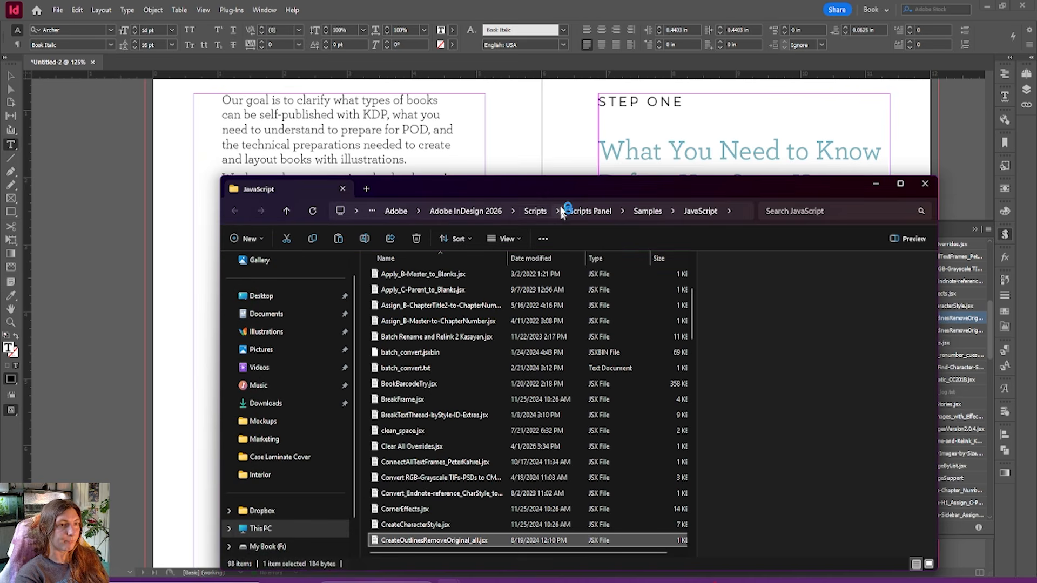
pyautogui.moveTo(558, 191); pyautogui.dragTo(528, 114)
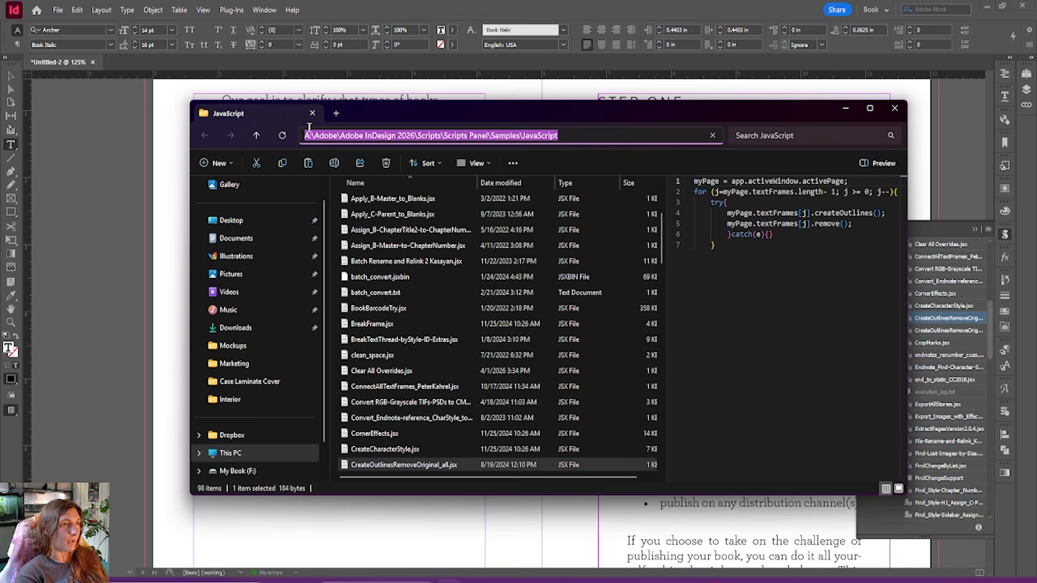
pyautogui.moveTo(306, 133); pyautogui.dragTo(592, 136)
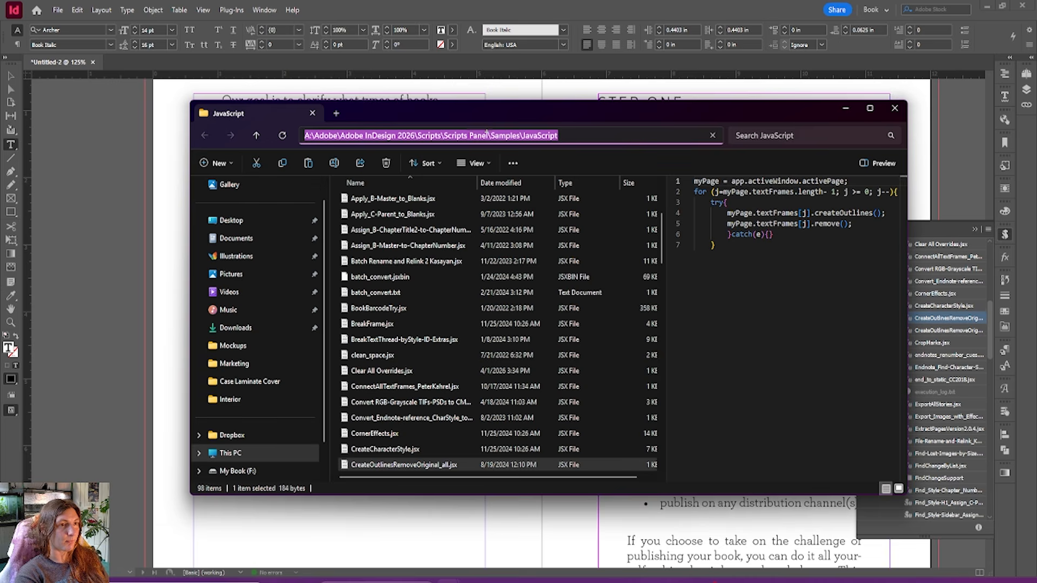
pyautogui.click(566, 137)
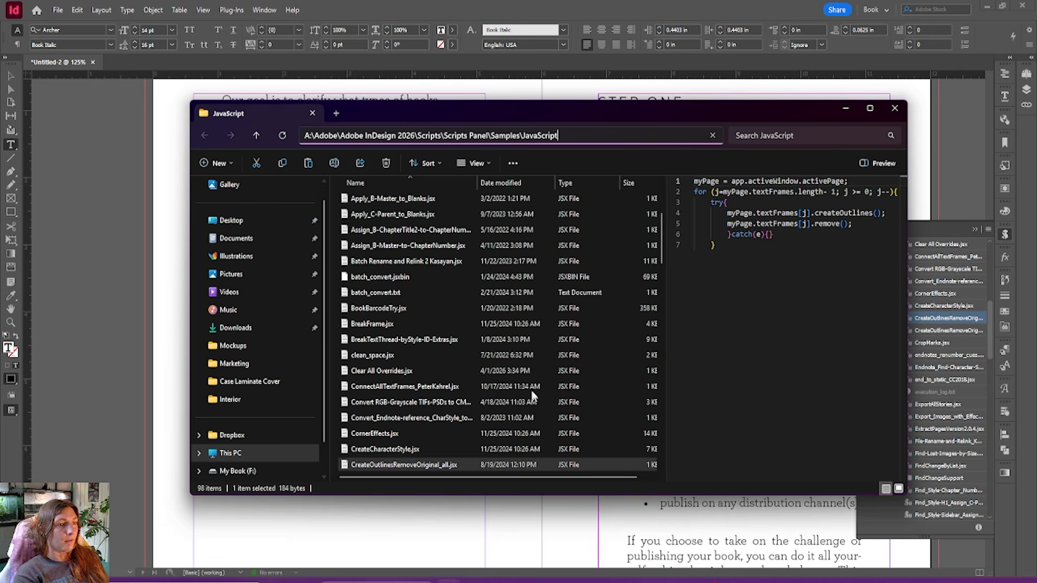
pyautogui.click(533, 389)
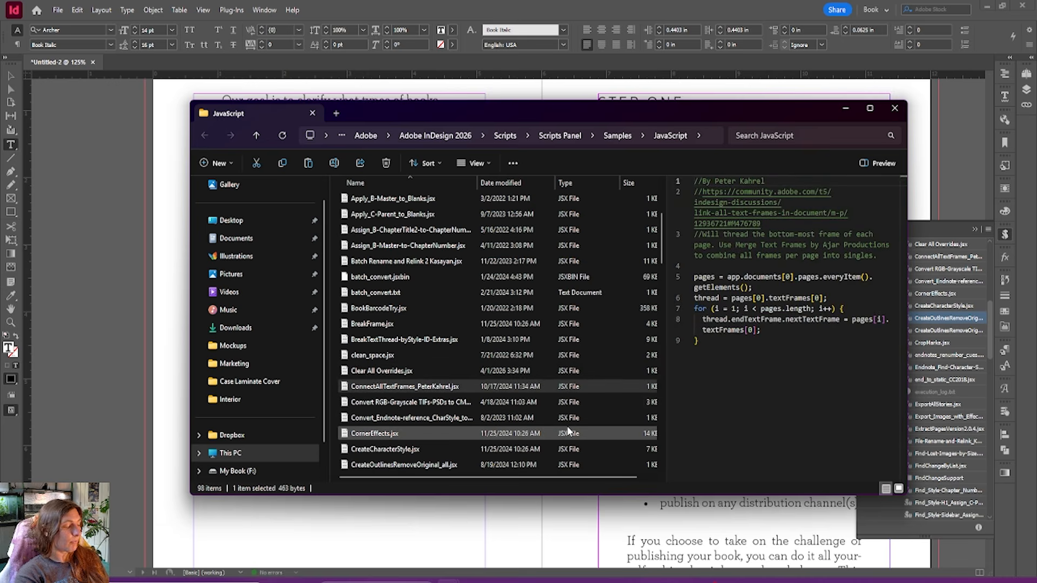
# Step: Paste the three cut script files into the JavaScript folder, skipping the ones that already exist, and minimize the folder window
pyautogui.scroll(-1, 661, 253)
pyautogui.moveTo(662, 253); pyautogui.dragTo(688, 296)
pyautogui.hotkey('ctrl', 'v')
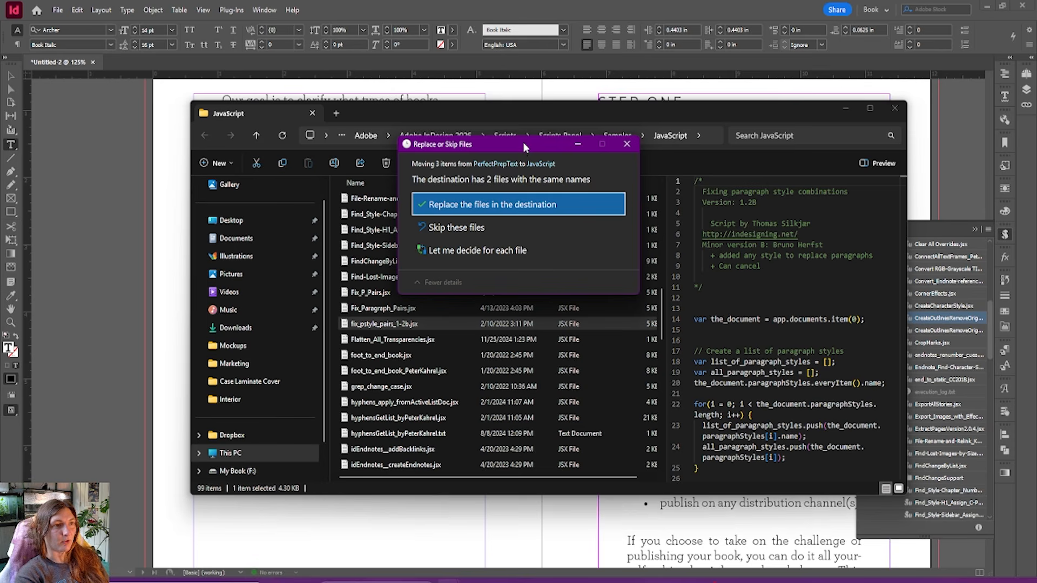
pyautogui.moveTo(523, 144); pyautogui.dragTo(477, 184)
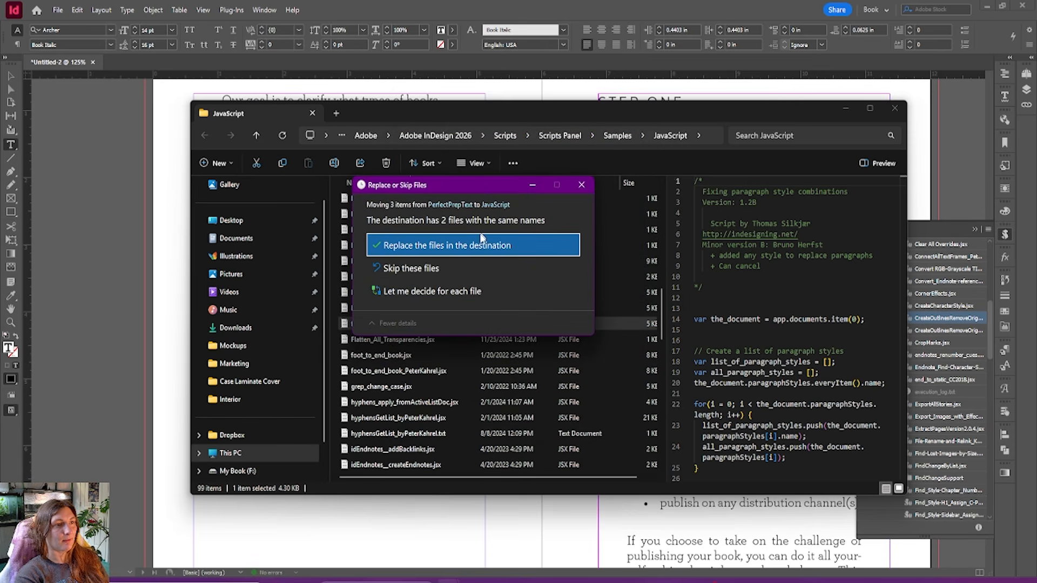
pyautogui.click(445, 269)
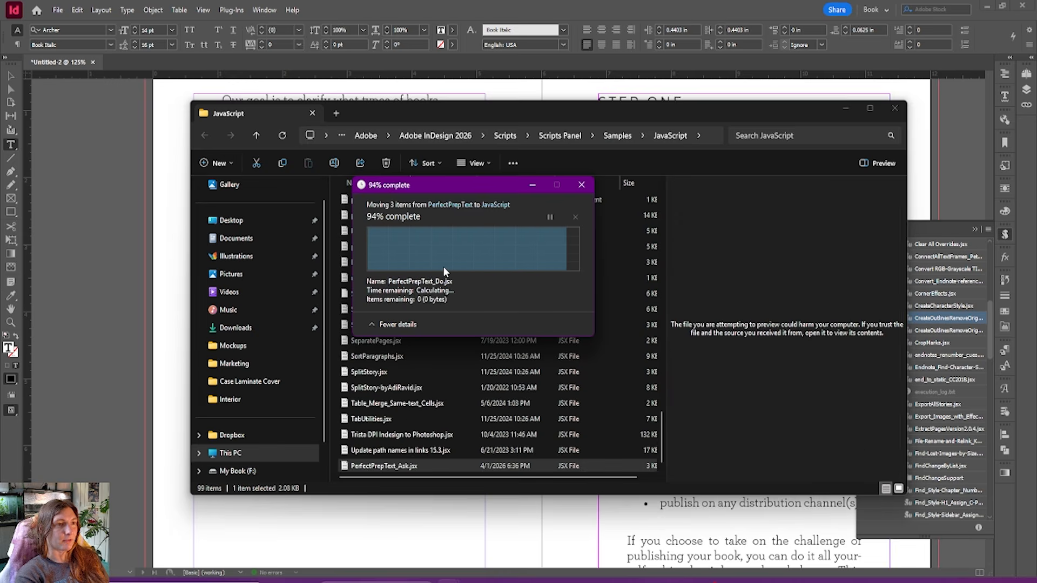
pyautogui.click(845, 109)
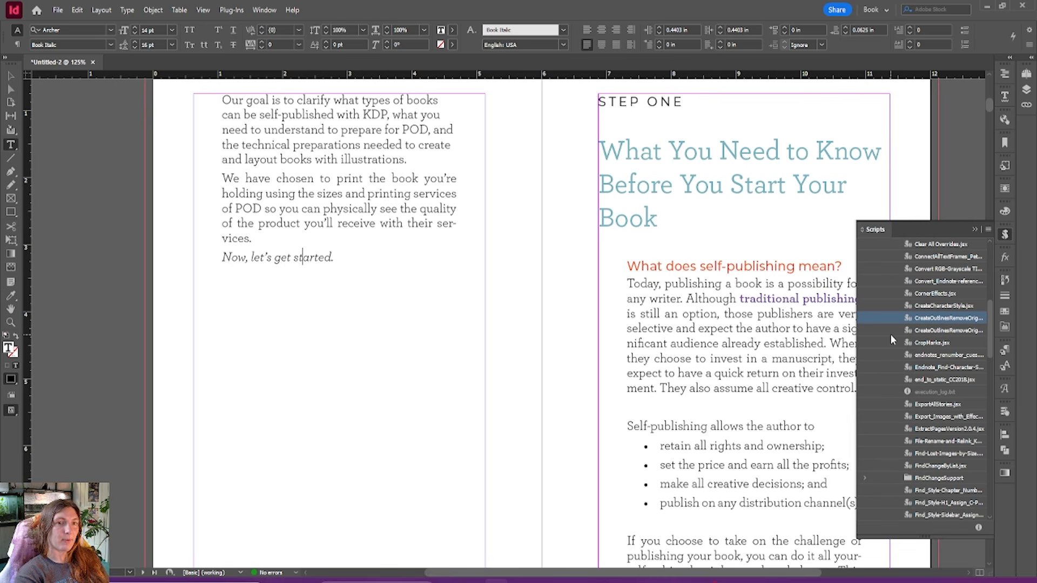
# Step: Collapse InDesign's list of scripts and bring it up again
pyautogui.click(974, 230)
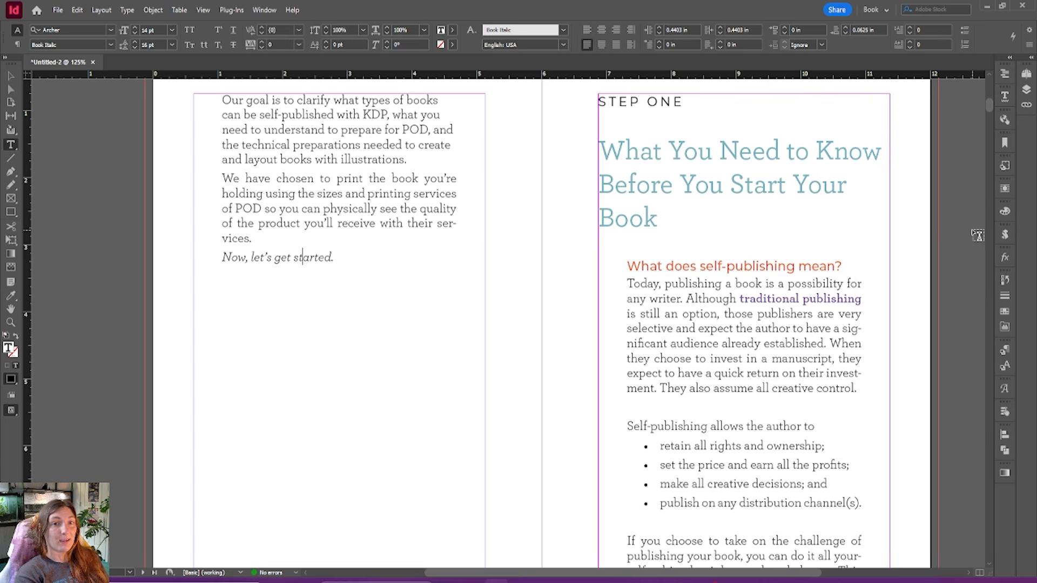
pyautogui.click(258, 13)
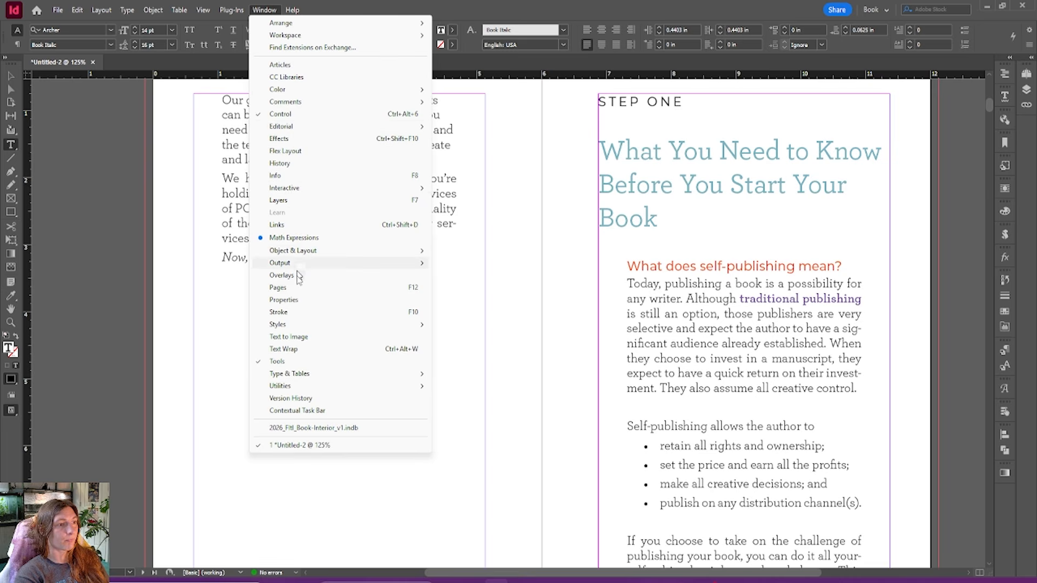
pyautogui.moveTo(315, 388)
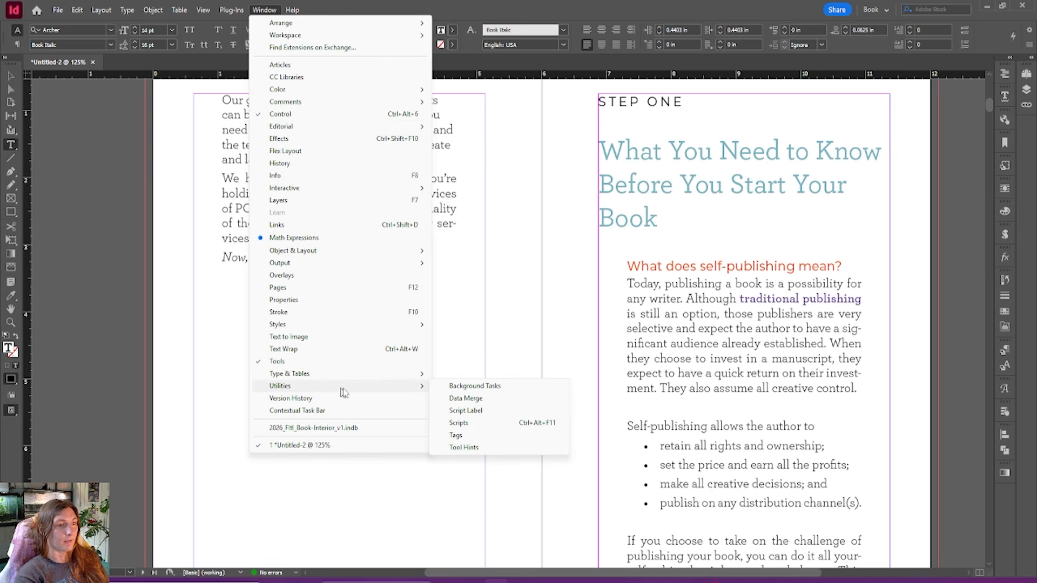
pyautogui.click(472, 423)
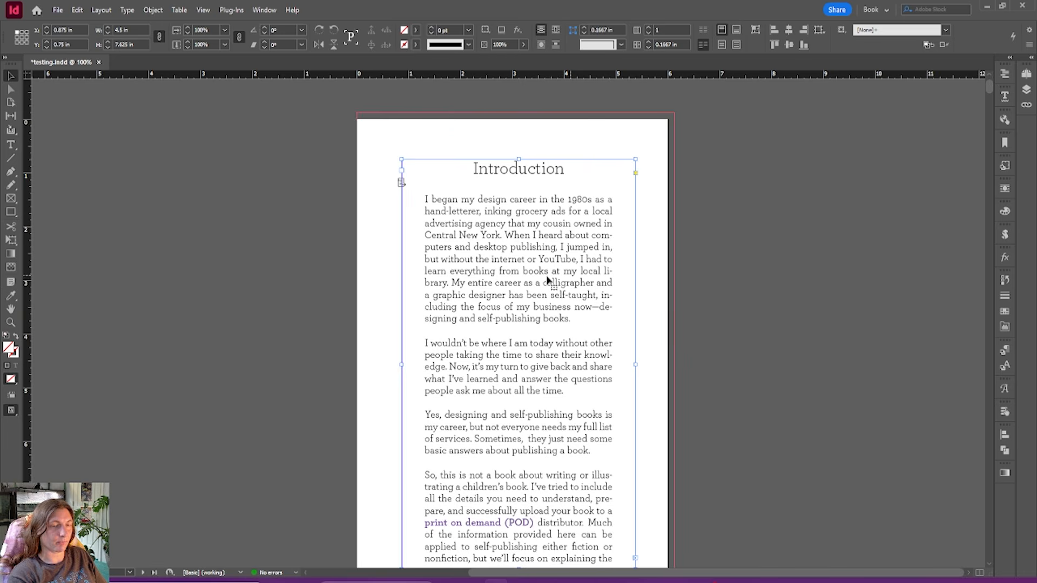
# Step: Check which character styles testing.indd contains, and look through its pages for locally formatted bold and italic text
pyautogui.click(1004, 366)
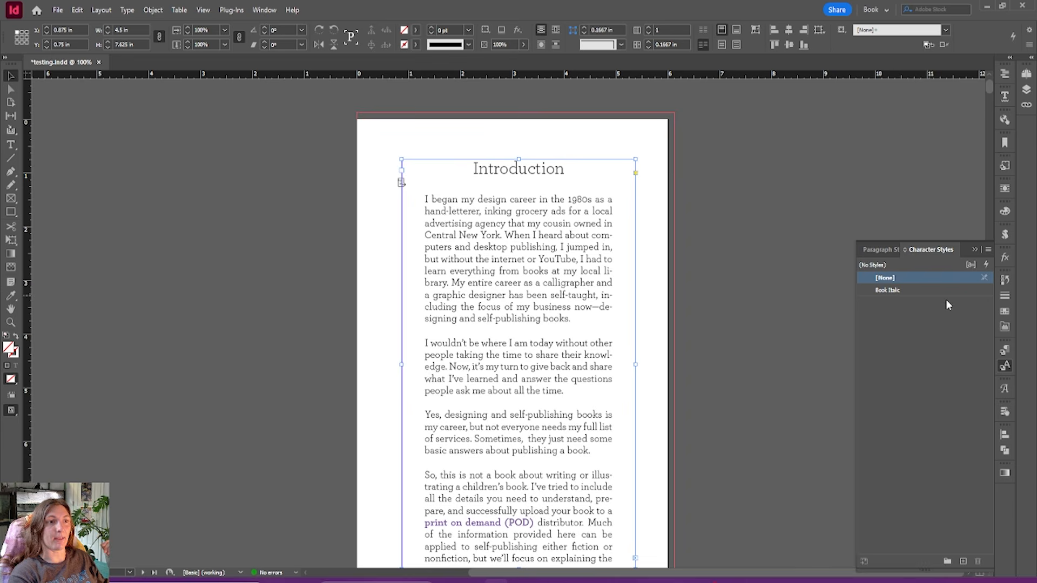
pyautogui.click(974, 249)
pyautogui.scroll(-3, 691, 308)
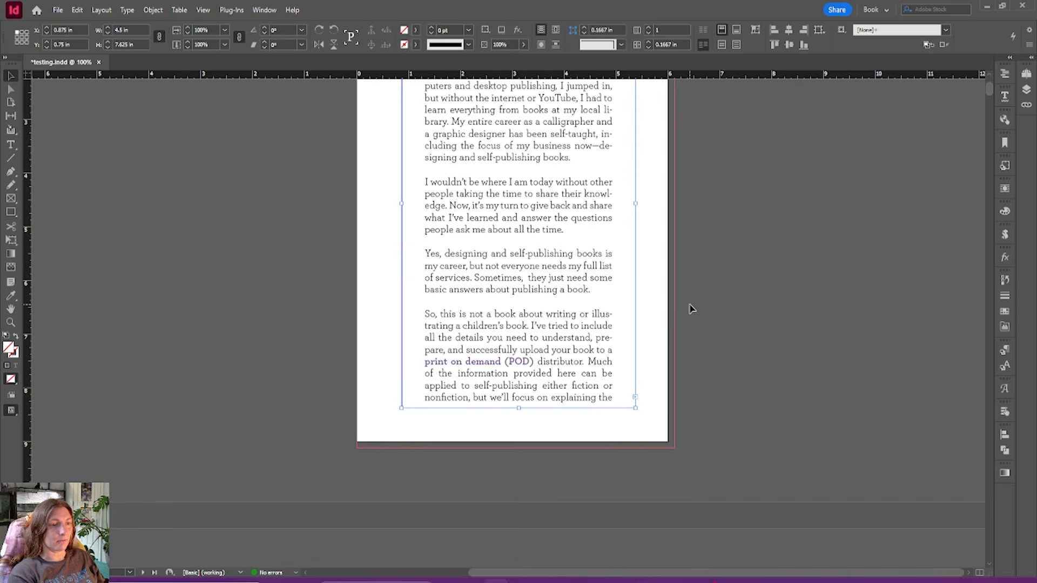
pyautogui.scroll(-15, 692, 308)
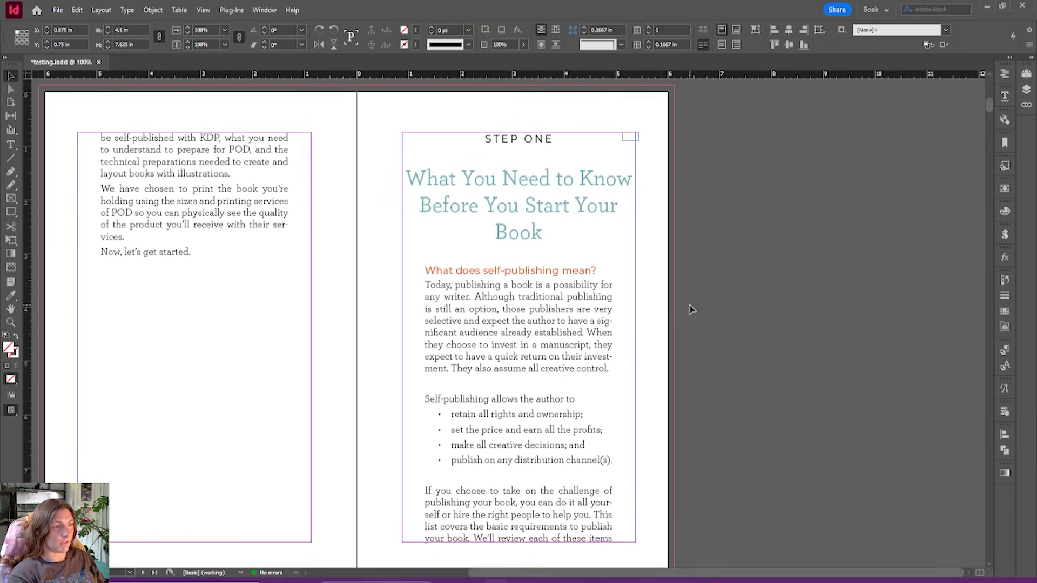
pyautogui.scroll(-15, 691, 309)
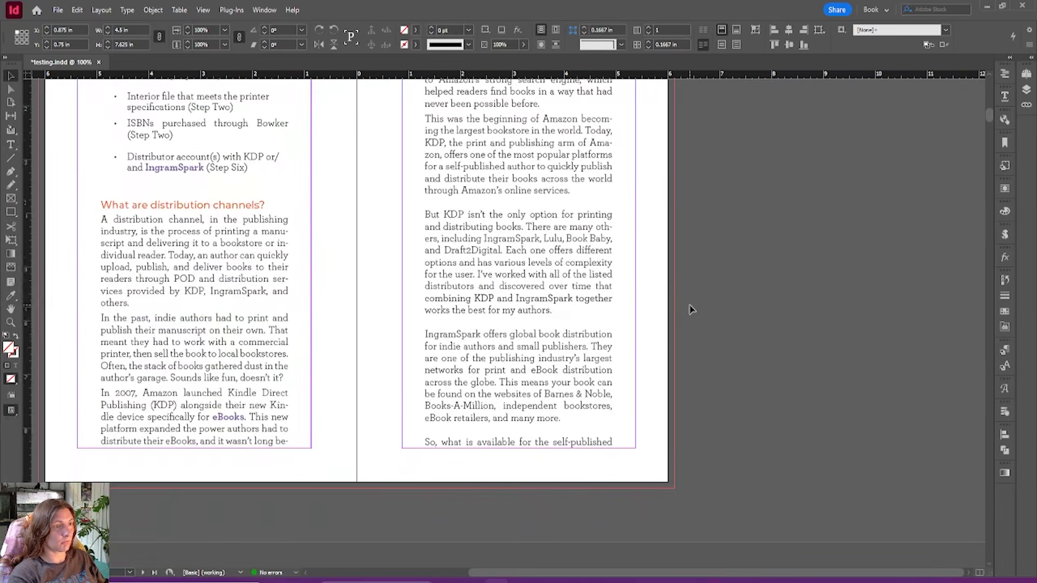
pyautogui.scroll(-5, 691, 309)
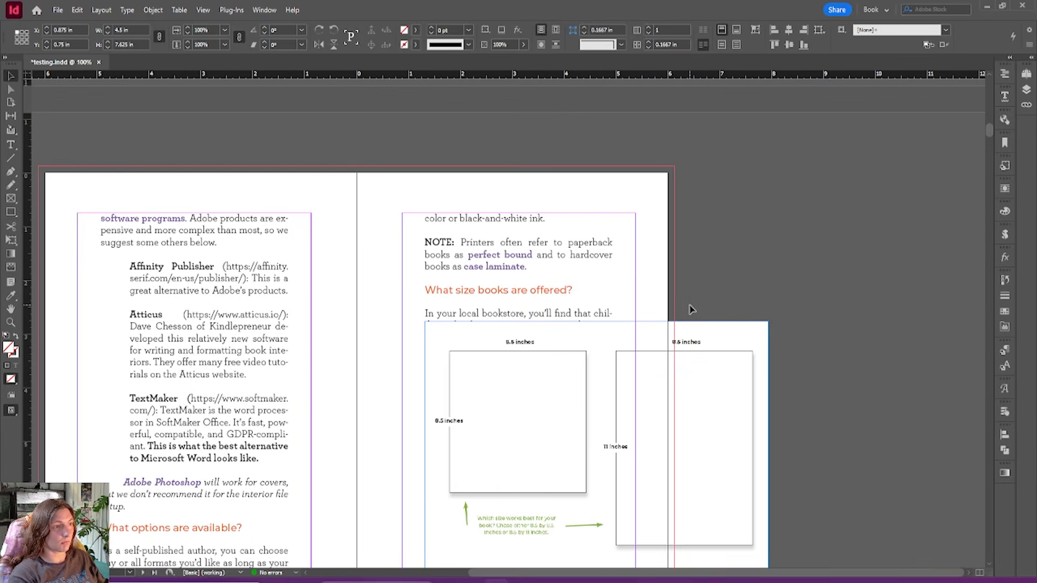
# Step: Place the text cursor in the manuscript's body text and run the preptext.jsx script
pyautogui.doubleClick(143, 266)
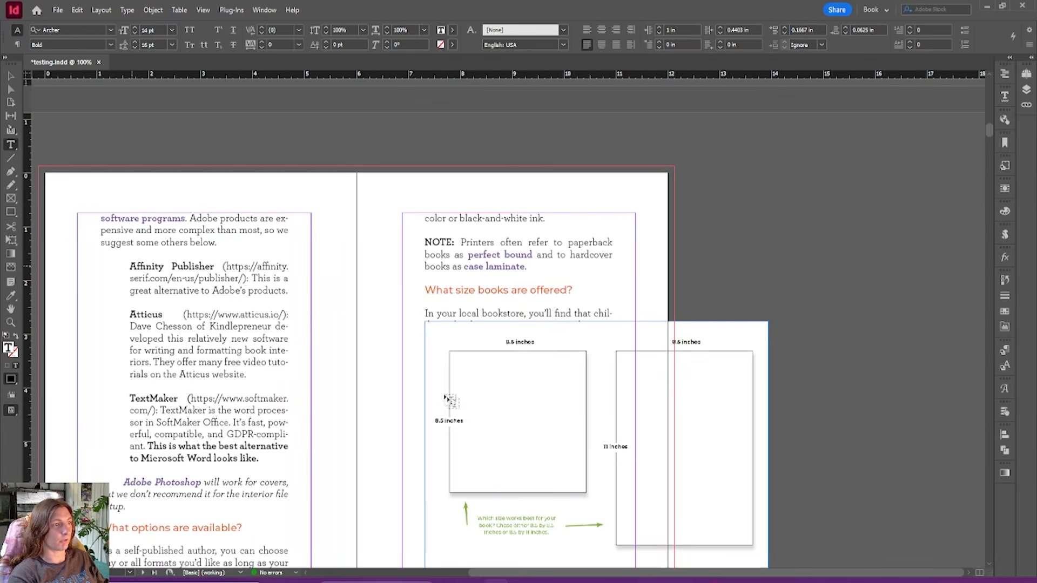
pyautogui.moveTo(552, 573); pyautogui.dragTo(492, 573)
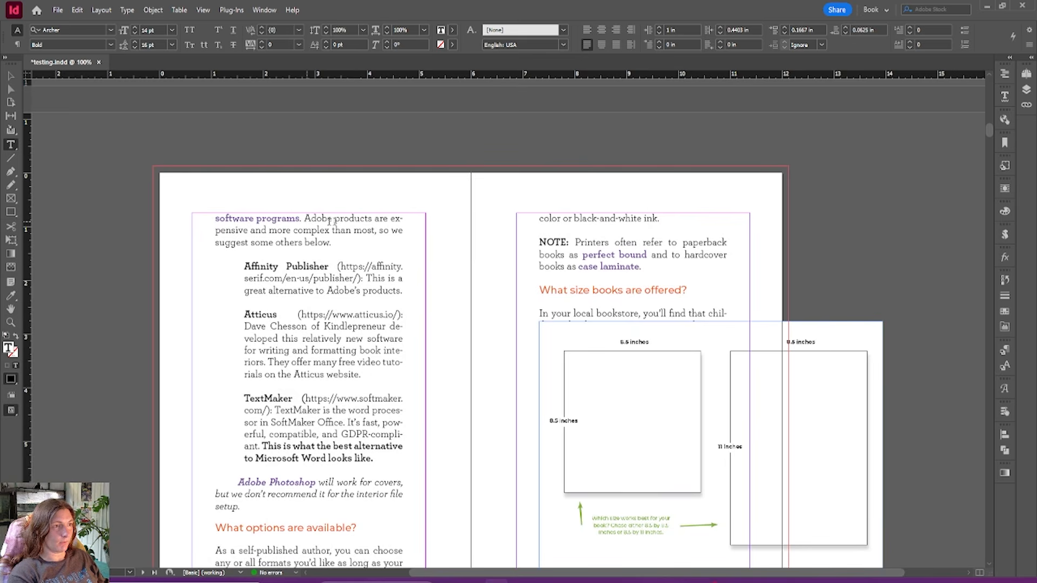
pyautogui.click(338, 219)
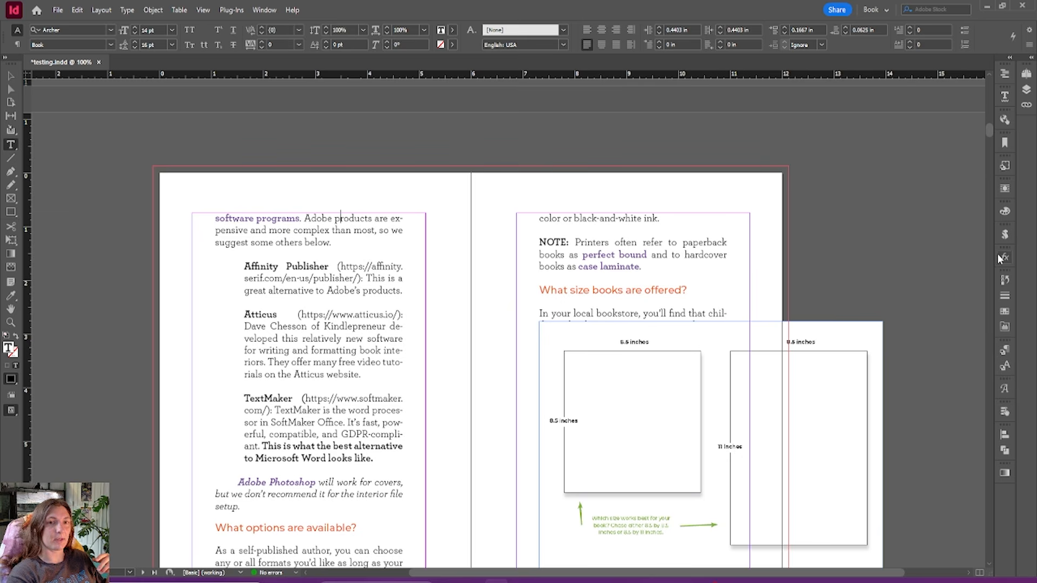
pyautogui.click(1005, 236)
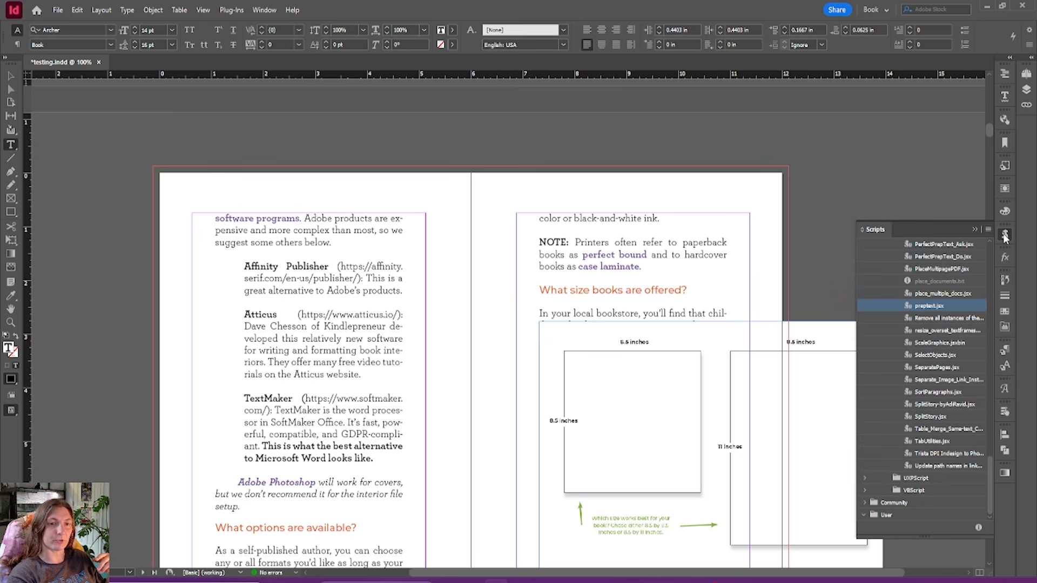
pyautogui.scroll(1, 954, 326)
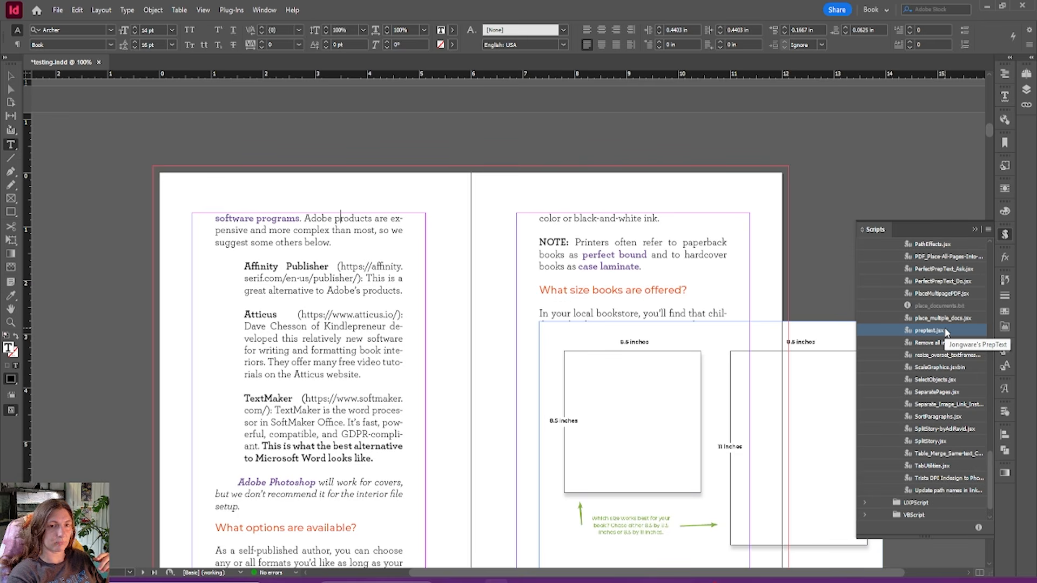
pyautogui.doubleClick(930, 331)
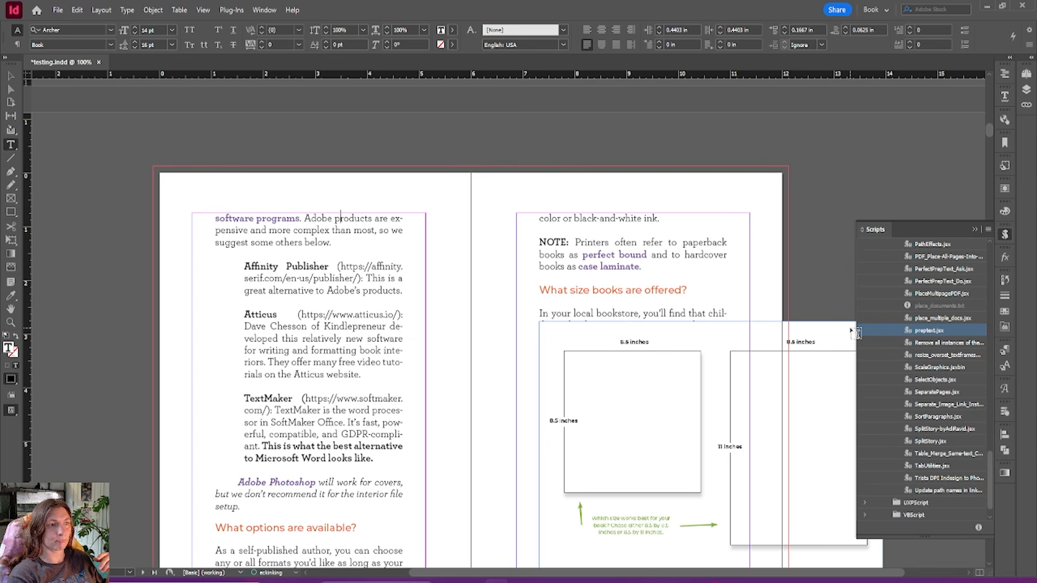
# Step: Check the character styles on the bold "Affinity Publisher" and the italic Adobe Photoshop sentence, and look through the following pages' formatted text
pyautogui.click(1004, 366)
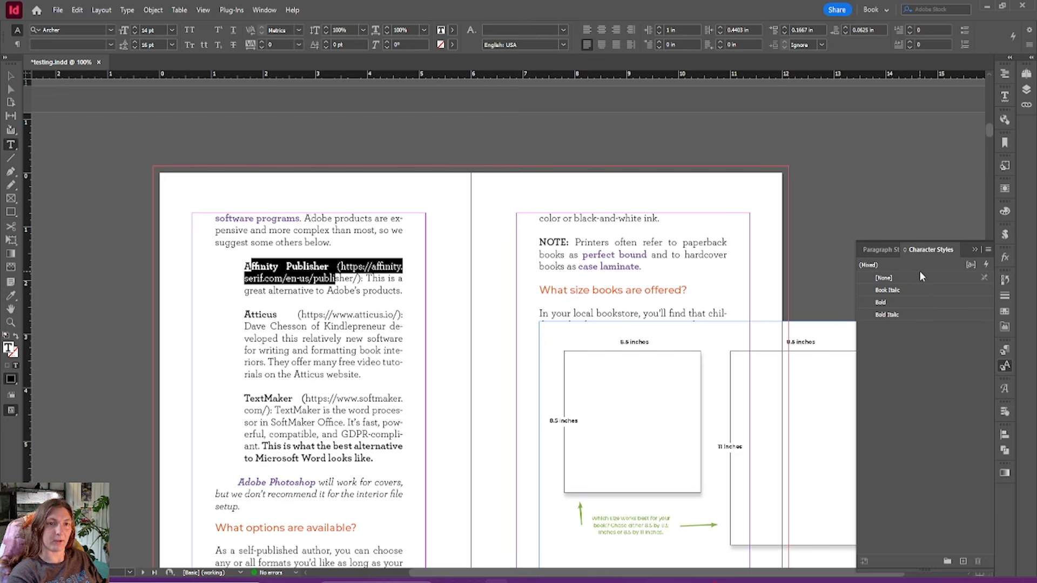
pyautogui.moveTo(329, 266); pyautogui.dragTo(244, 266)
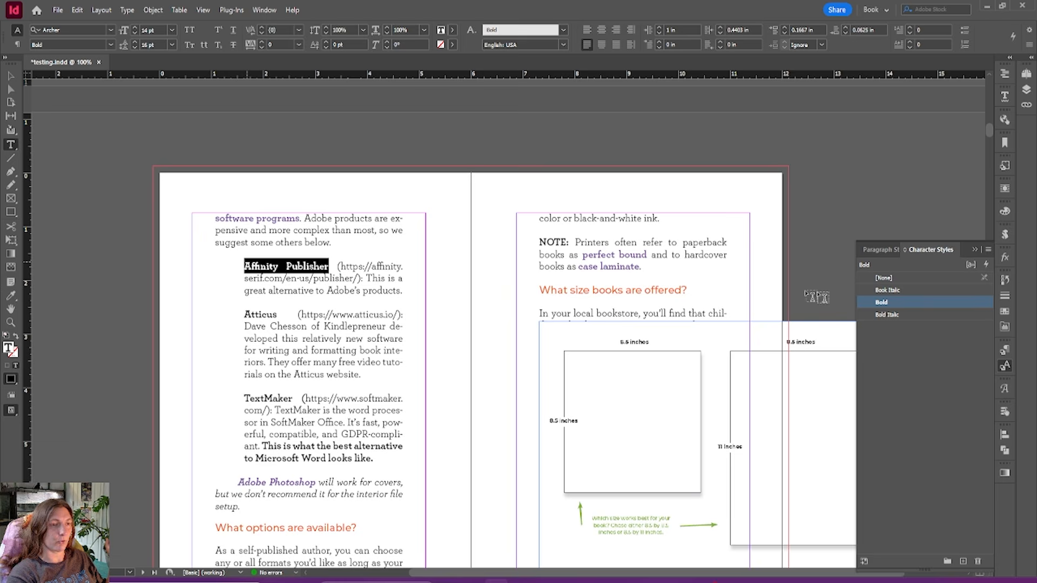
pyautogui.click(890, 307)
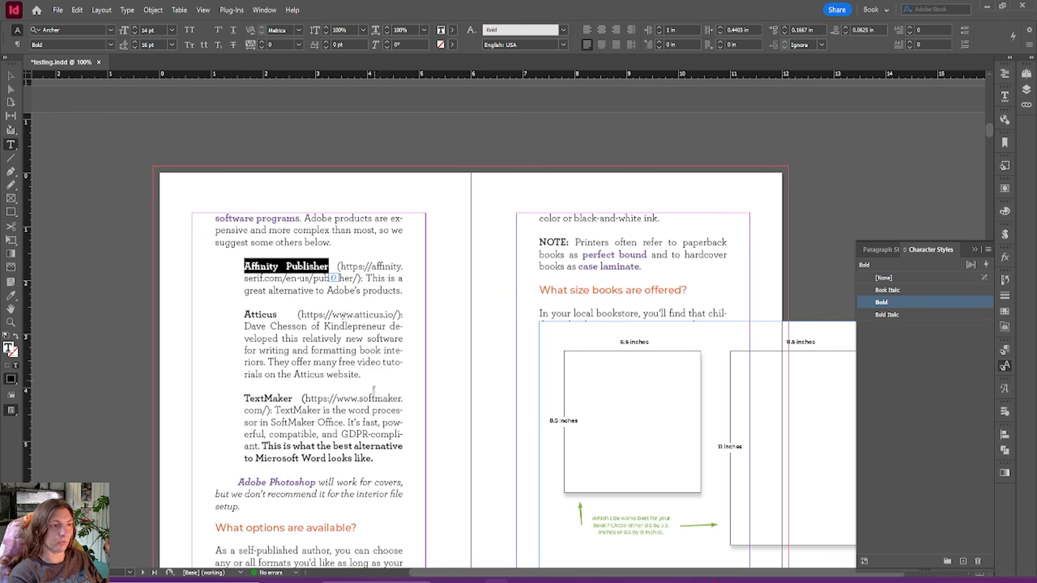
pyautogui.moveTo(337, 480); pyautogui.dragTo(355, 494)
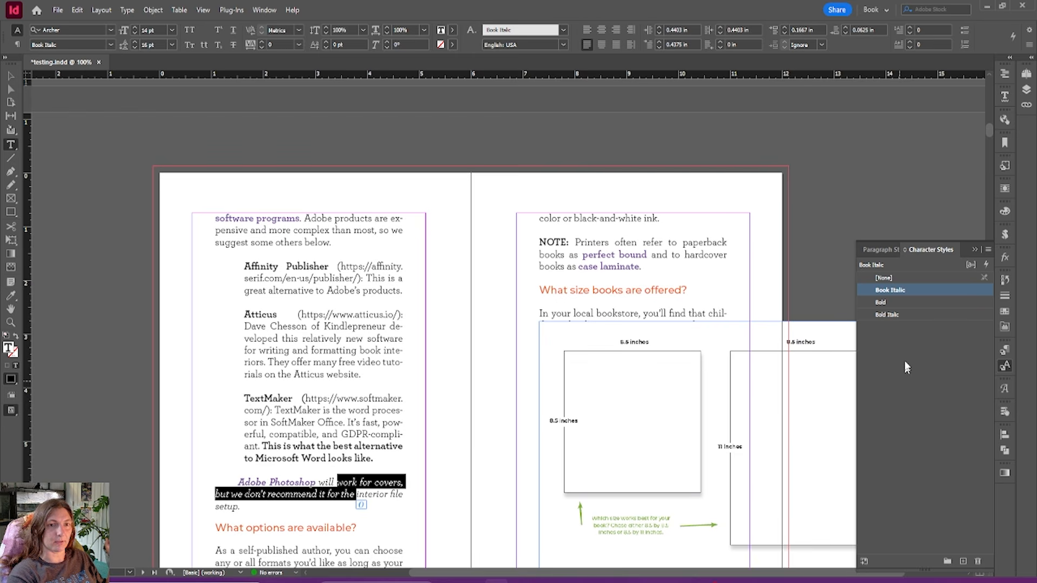
pyautogui.scroll(-5, 561, 240)
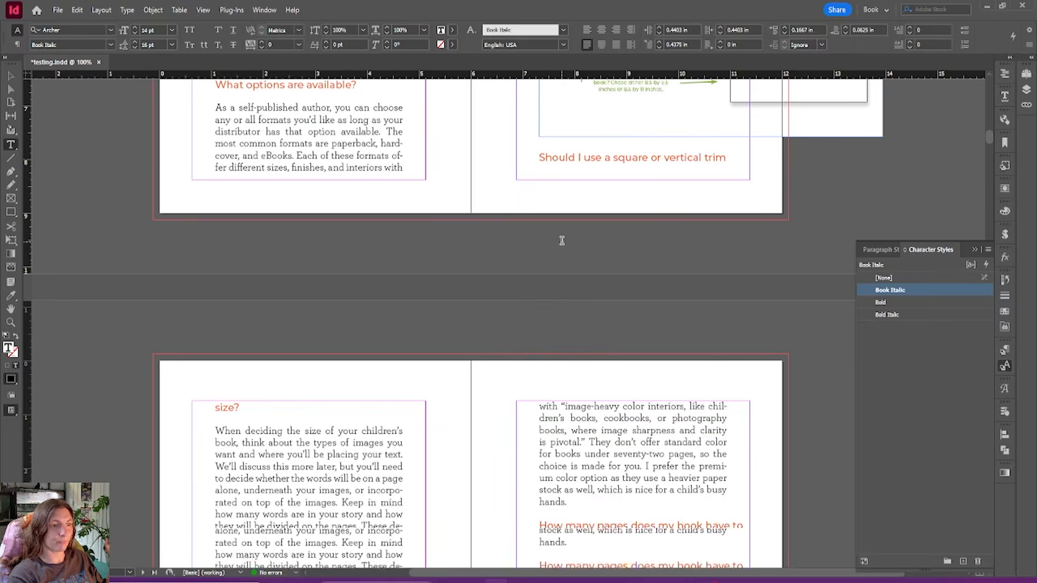
pyautogui.scroll(-5, 562, 240)
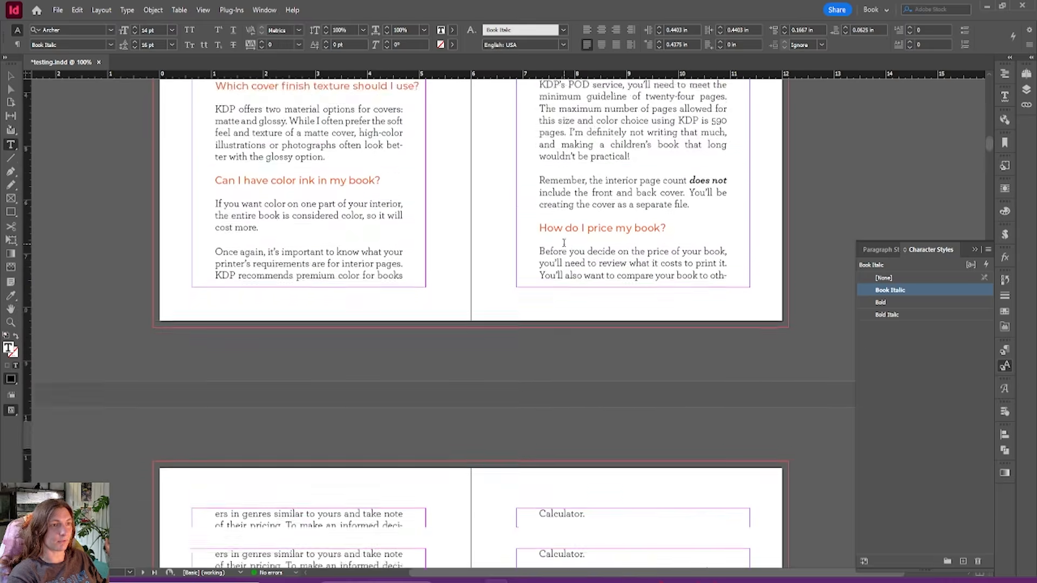
pyautogui.scroll(-10, 563, 242)
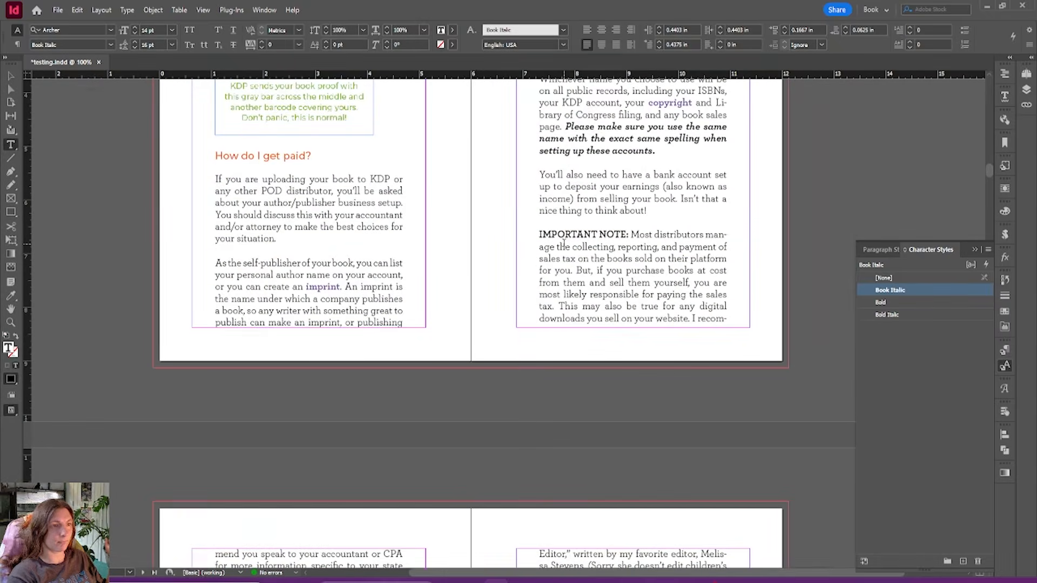
# Step: Place the text cursor in the body paragraph about hiring a book designer, with the list of scripts shown
pyautogui.scroll(1, 563, 244)
pyautogui.moveTo(617, 207); pyautogui.dragTo(619, 217)
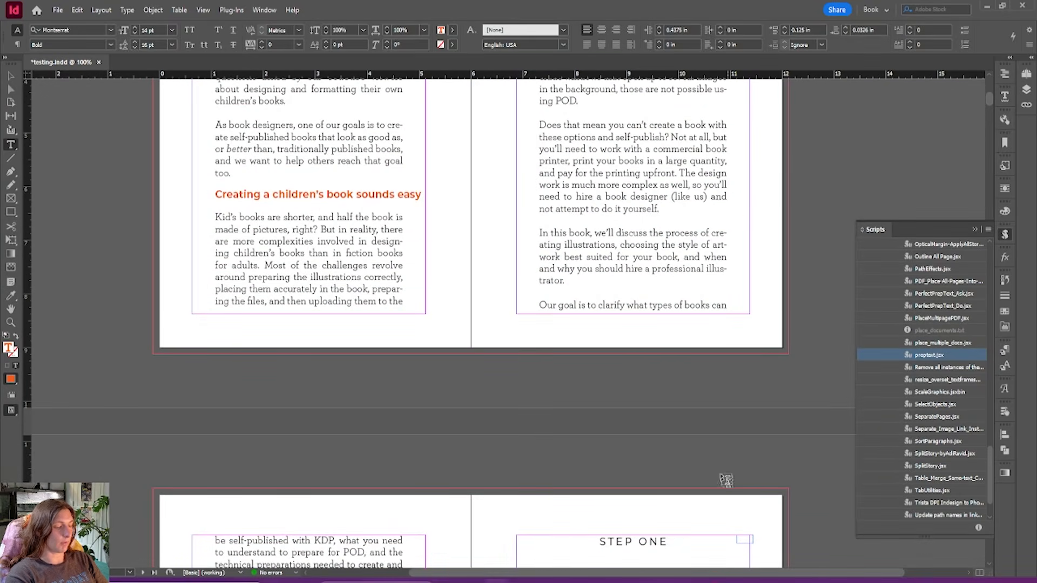
pyautogui.click(602, 209)
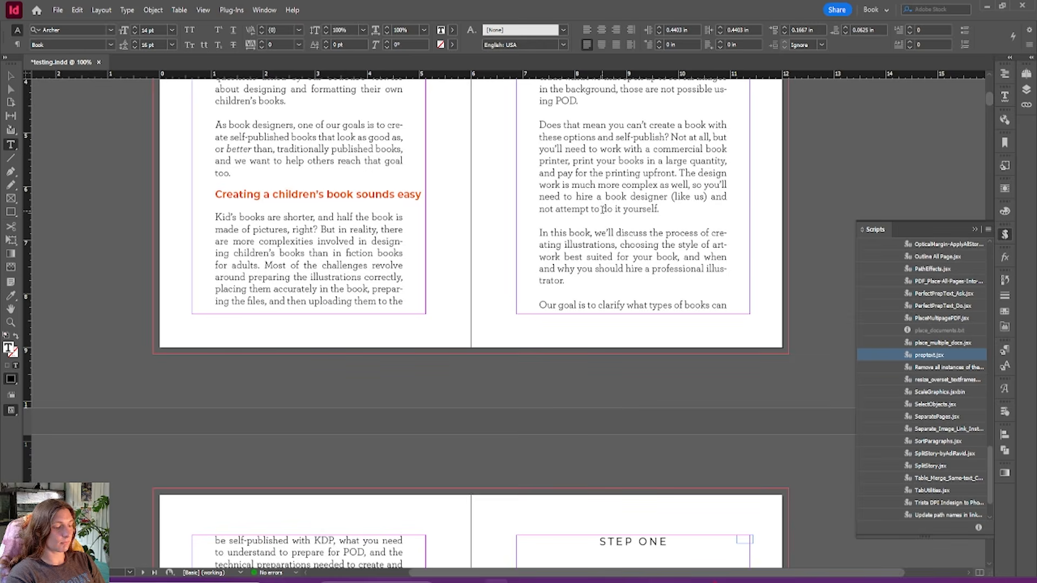